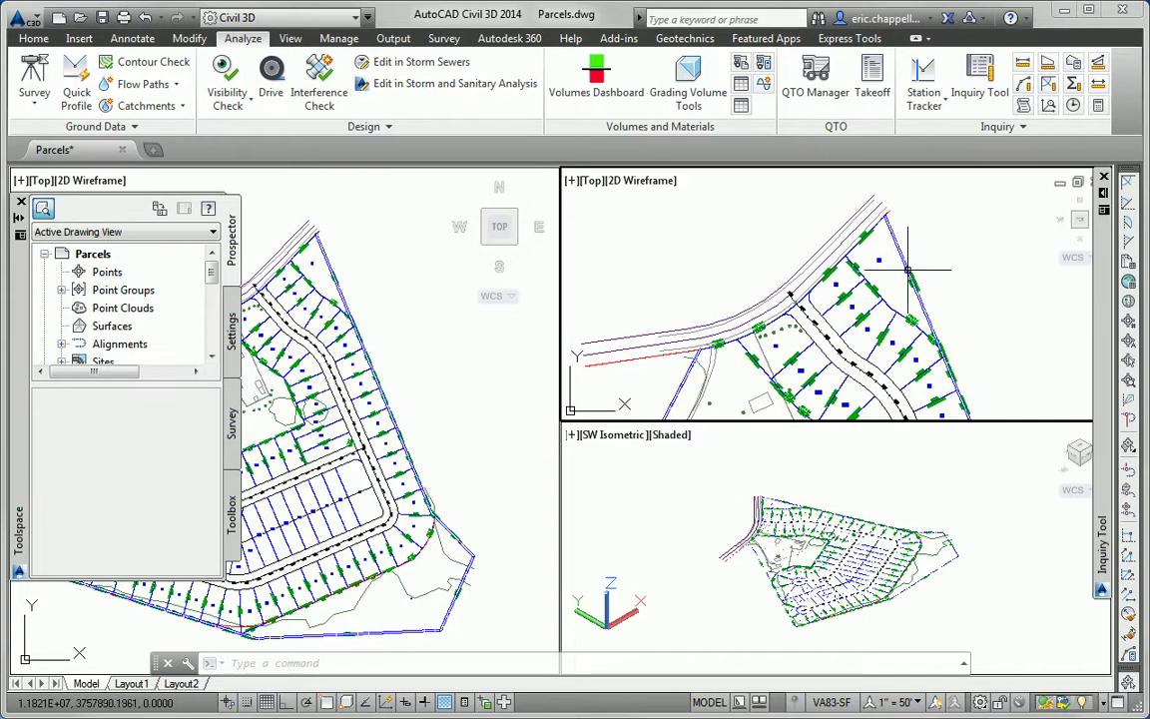
- Change parcel 59's style from Single-Family to Open Space in the Properties palette
{"action": "scroll", "coordinate": [907, 271], "scroll_direction": "up", "scroll_amount": 2}
{"action": "scroll", "coordinate": [836, 313], "scroll_direction": "up", "scroll_amount": 2}
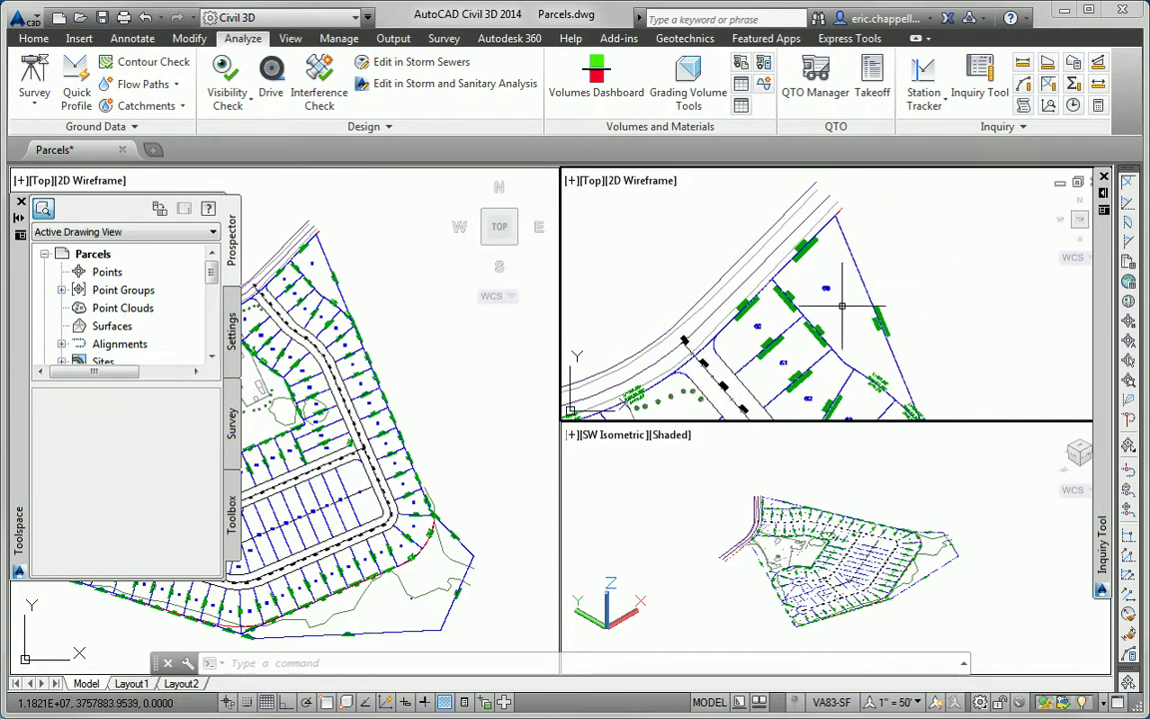
{"action": "scroll", "coordinate": [836, 312], "scroll_direction": "up", "scroll_amount": 3}
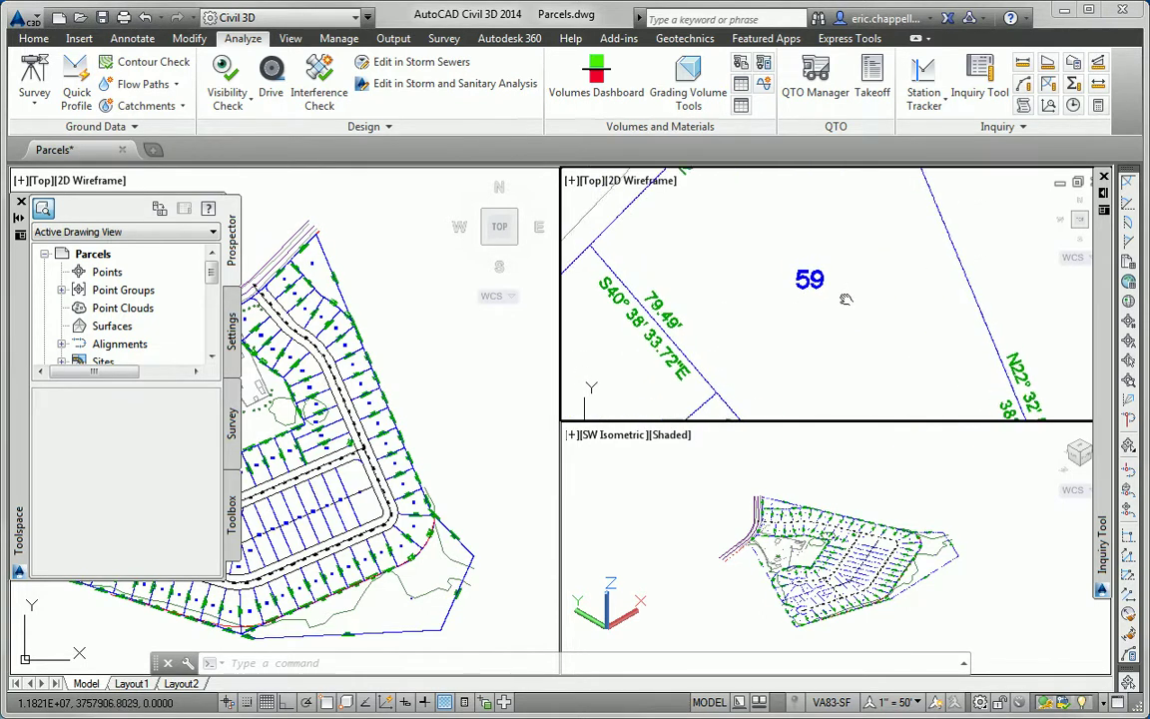
{"action": "scroll", "coordinate": [856, 312], "scroll_direction": "down", "scroll_amount": 5}
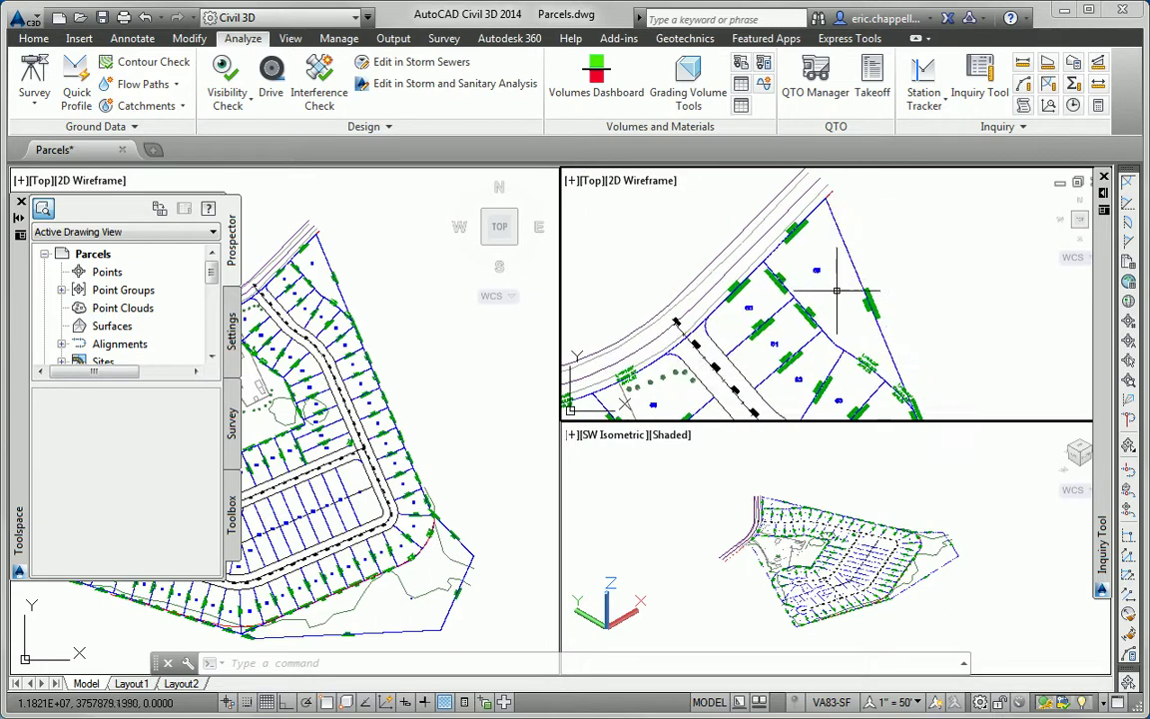
{"action": "left_click", "coordinate": [815, 271]}
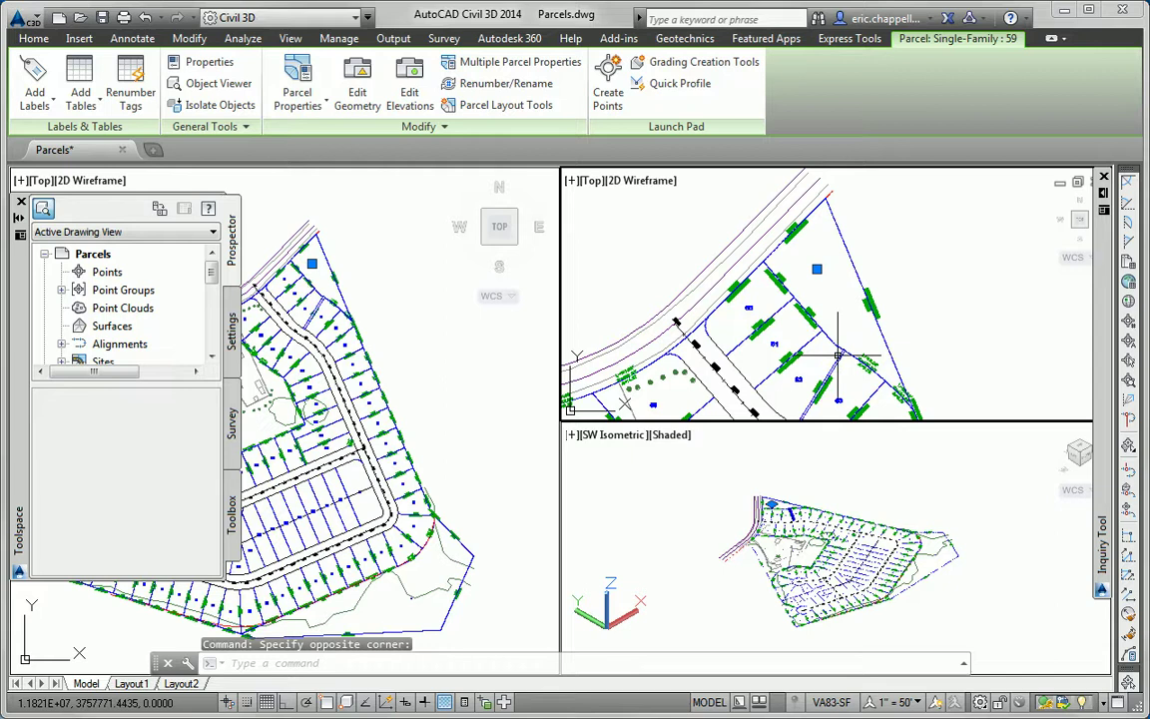
{"action": "left_click", "coordinate": [22, 40]}
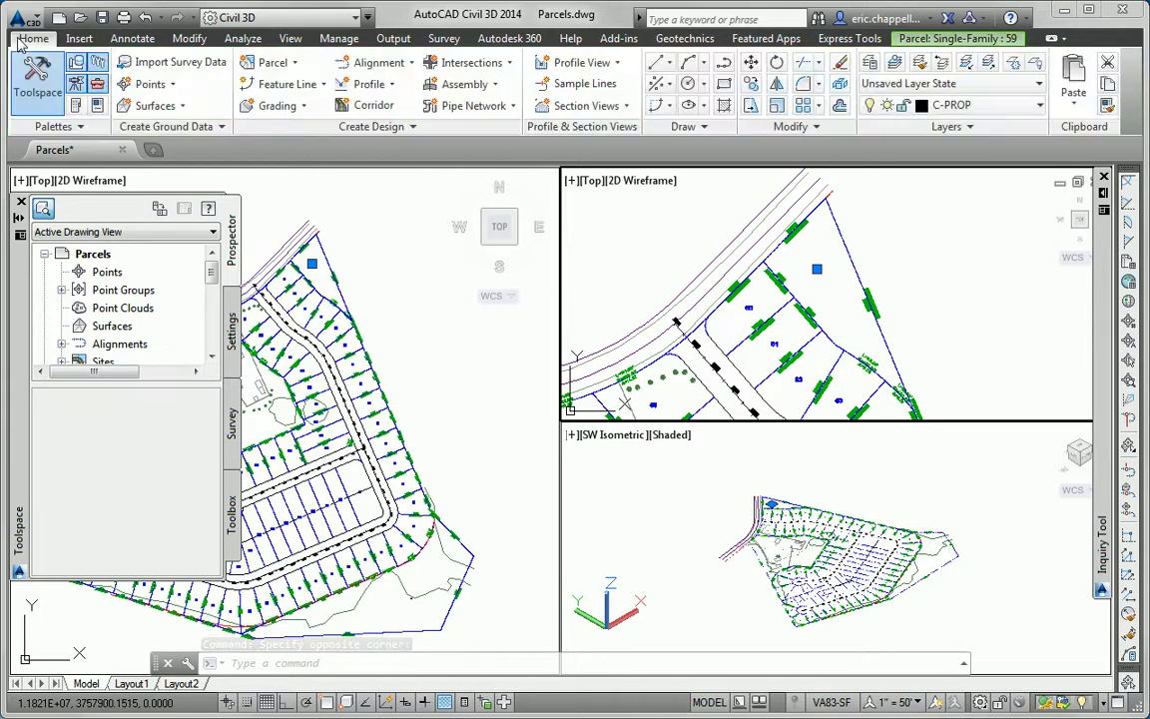
{"action": "left_click", "coordinate": [76, 105]}
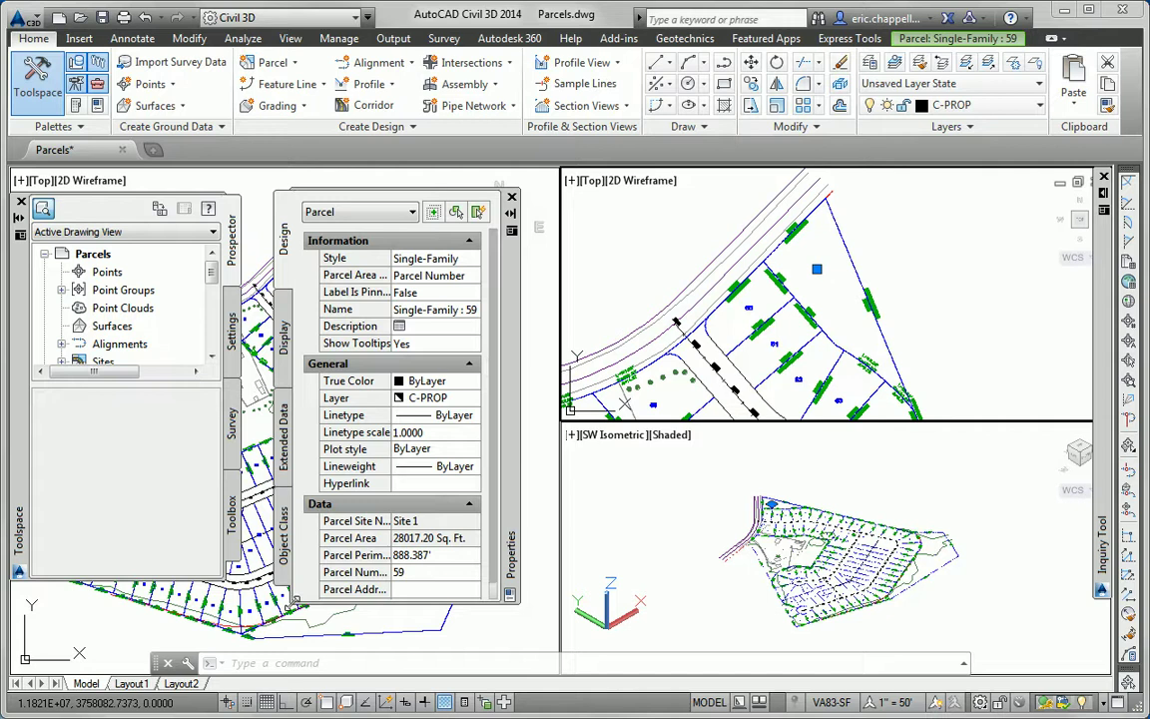
{"action": "left_click_drag", "start_coordinate": [294, 603], "coordinate": [265, 596]}
{"action": "left_click", "coordinate": [470, 259]}
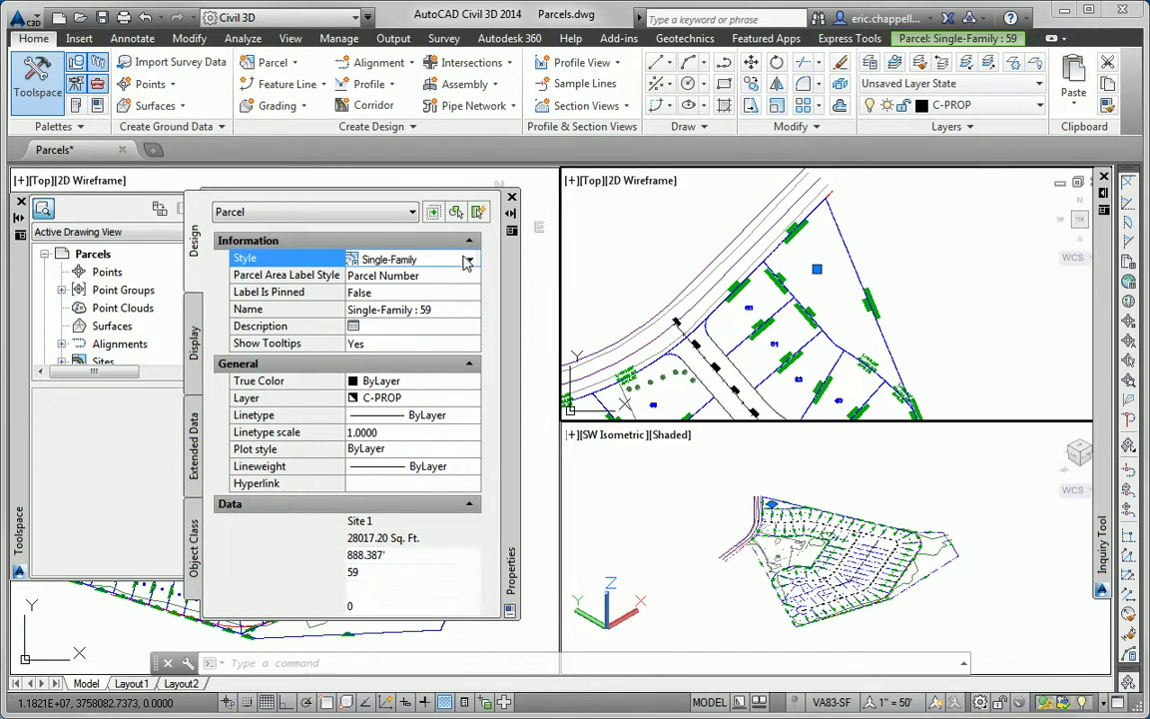
{"action": "left_click", "coordinate": [469, 260]}
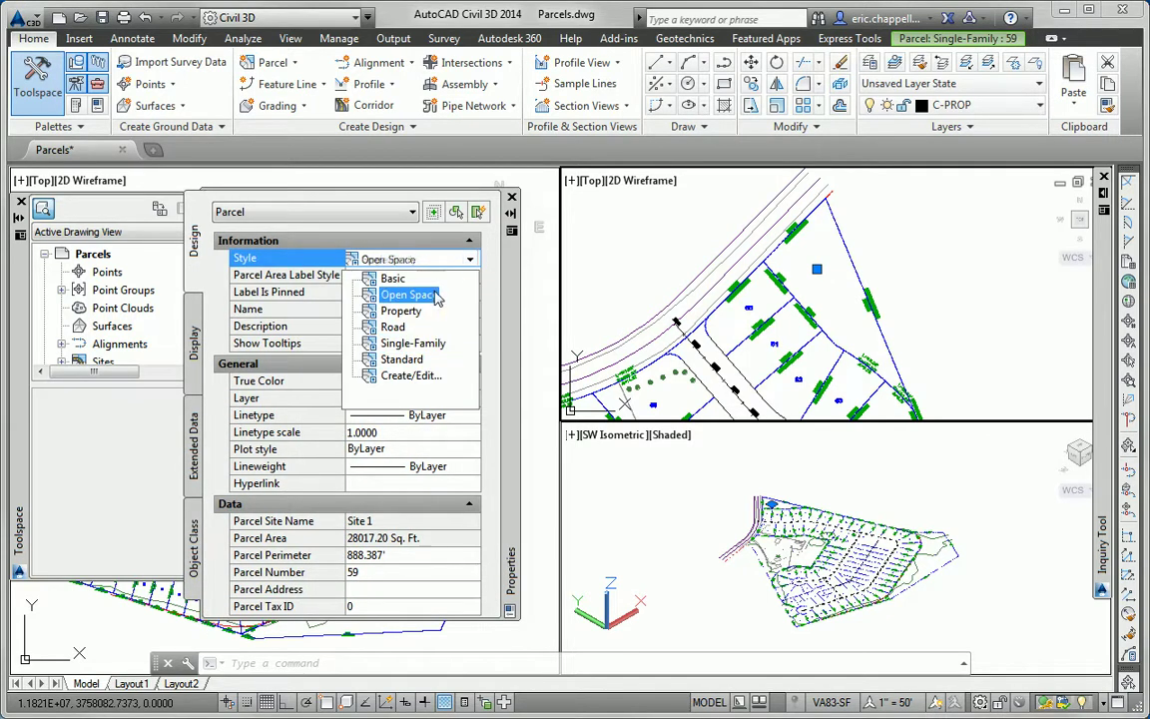
{"action": "left_click", "coordinate": [431, 296]}
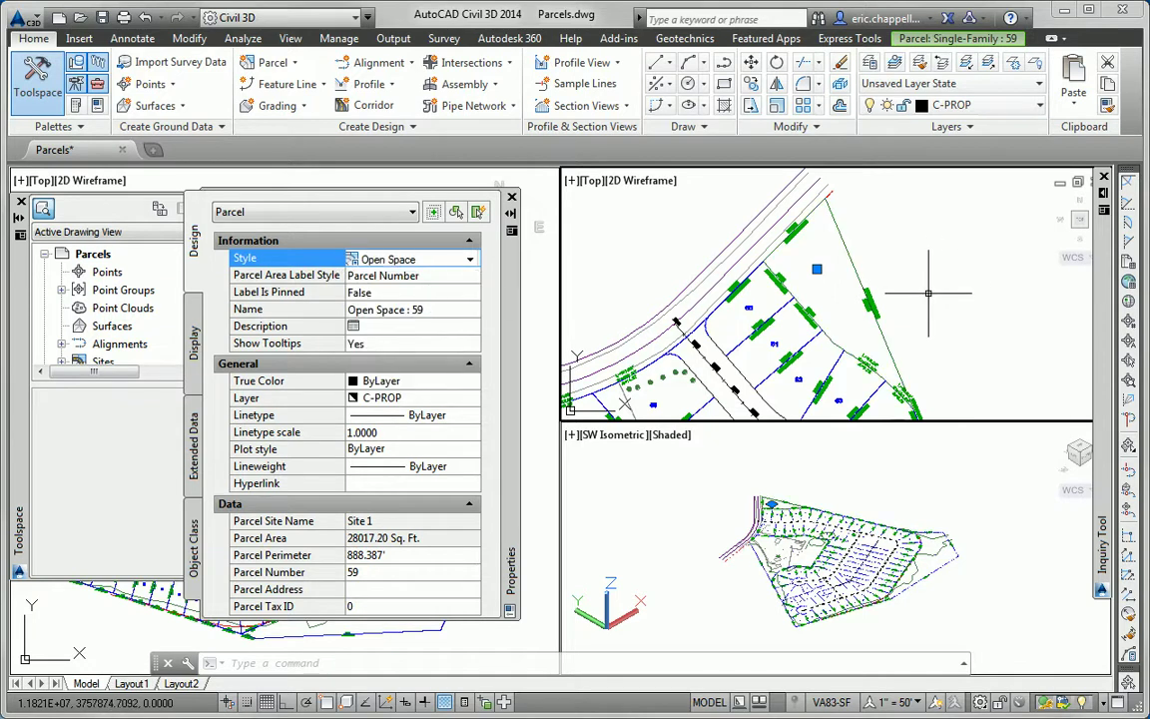
{"action": "key", "text": "Escape"}
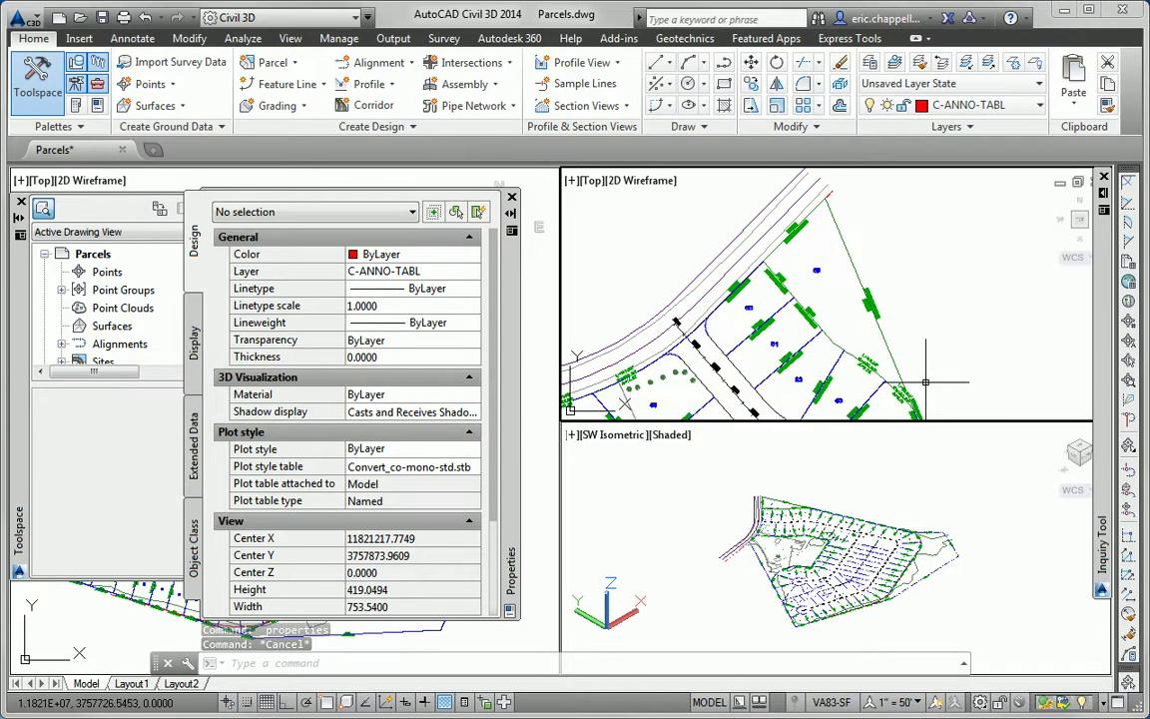
- Set parcel 3's object style to Open Space on the Information tab of Parcel Properties
{"action": "mouse_move", "coordinate": [921, 385]}
{"action": "middle_mouse_down"}
{"action": "mouse_move", "coordinate": [920, 297]}
{"action": "mouse_move", "coordinate": [831, 220]}
{"action": "middle_mouse_up"}
{"action": "scroll", "coordinate": [920, 296], "scroll_direction": "down", "scroll_amount": 4}
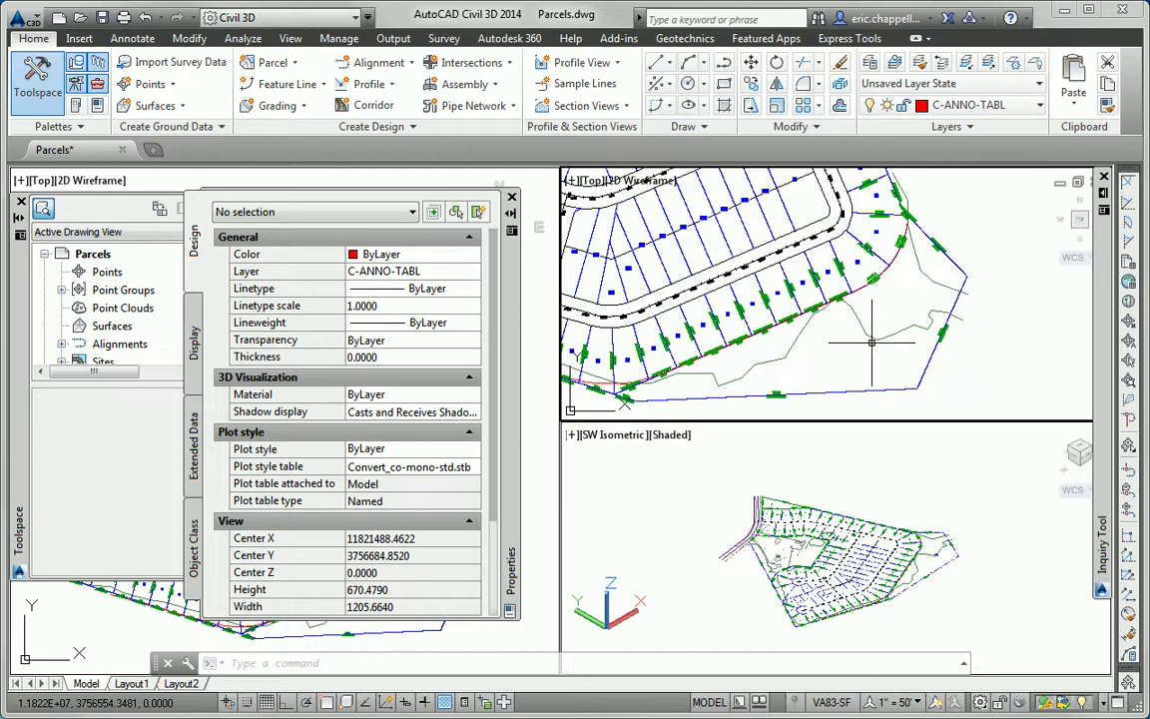
{"action": "left_click_drag", "start_coordinate": [785, 311], "coordinate": [879, 359]}
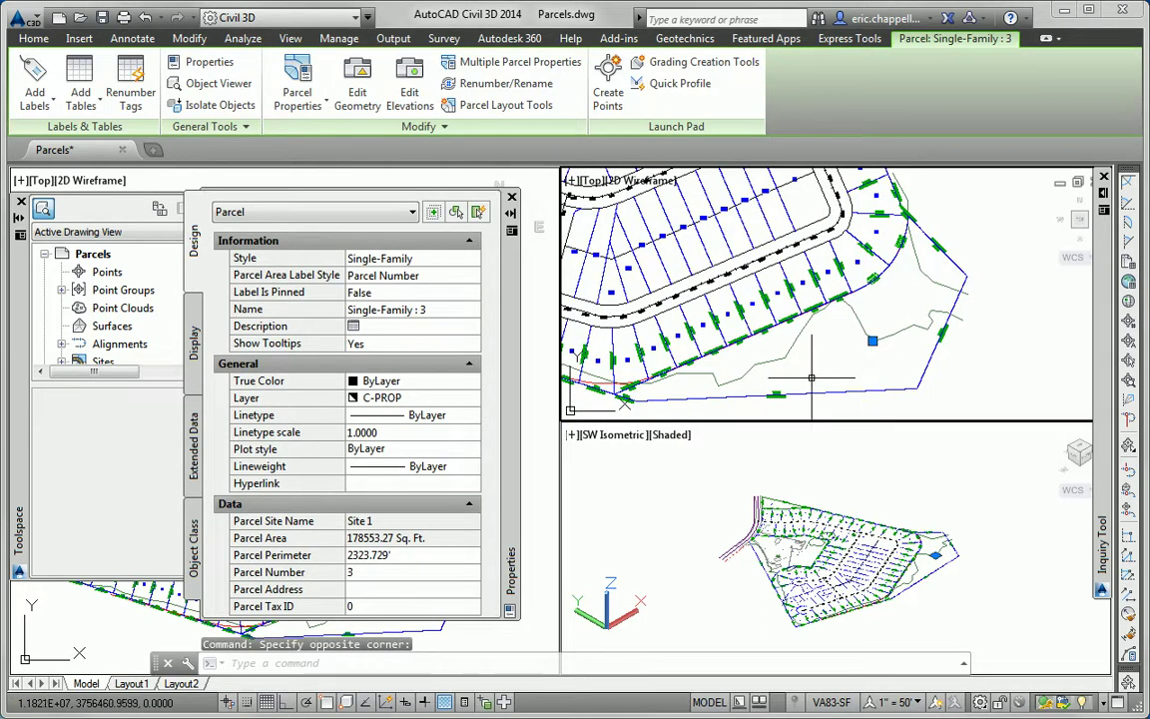
{"action": "left_click", "coordinate": [300, 80]}
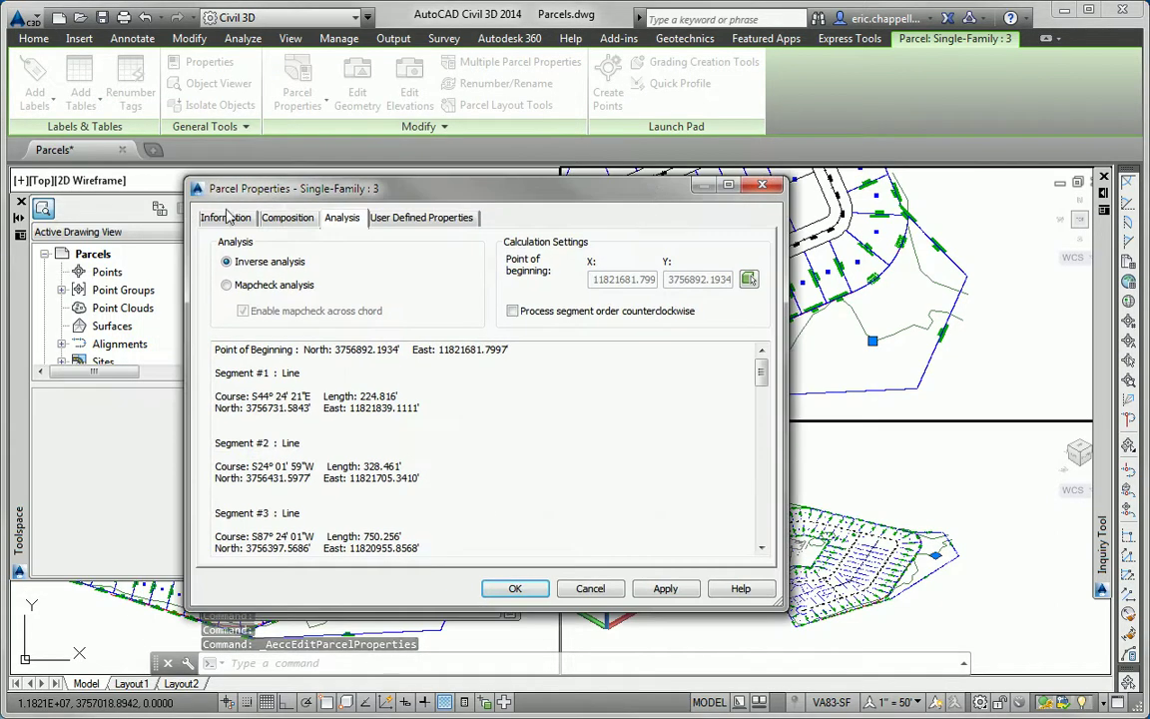
{"action": "left_click", "coordinate": [226, 219]}
{"action": "left_click", "coordinate": [332, 390]}
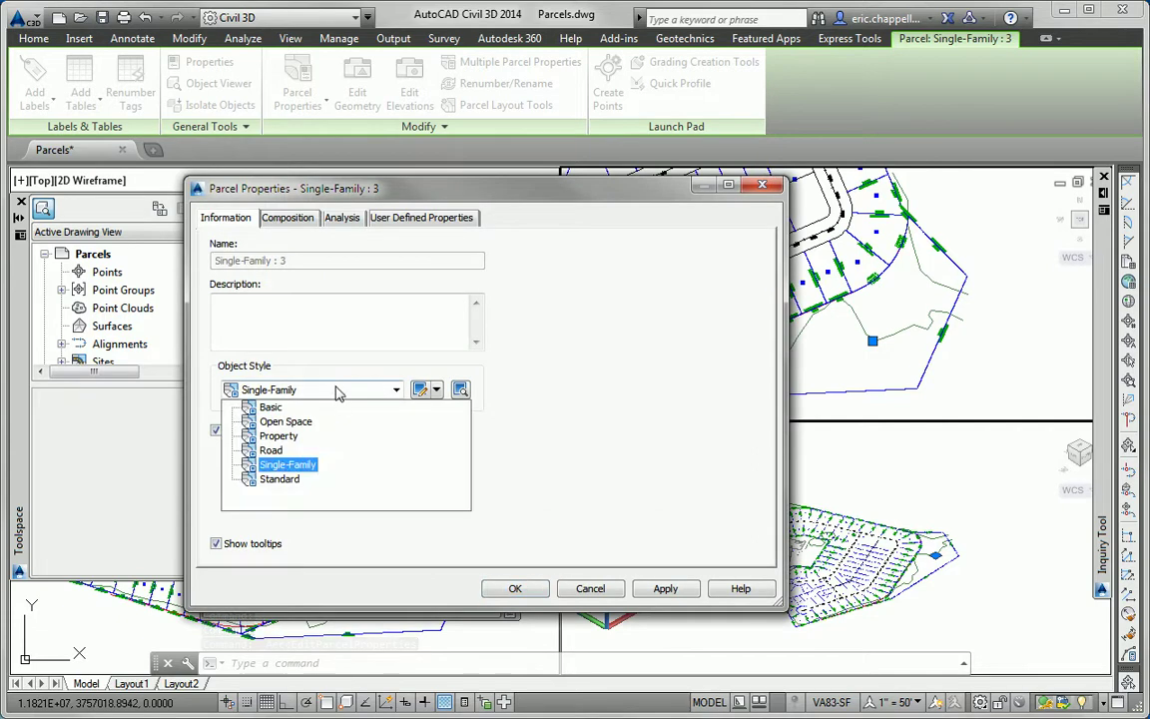
{"action": "left_click", "coordinate": [288, 427]}
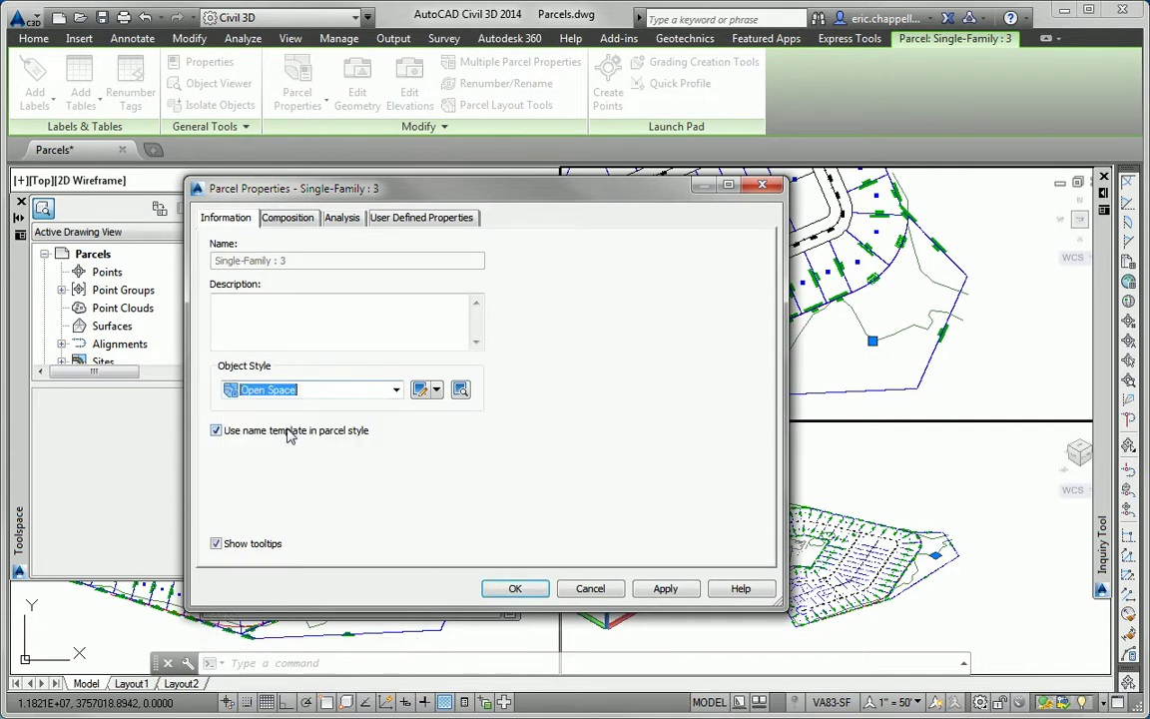
{"action": "left_click", "coordinate": [514, 588]}
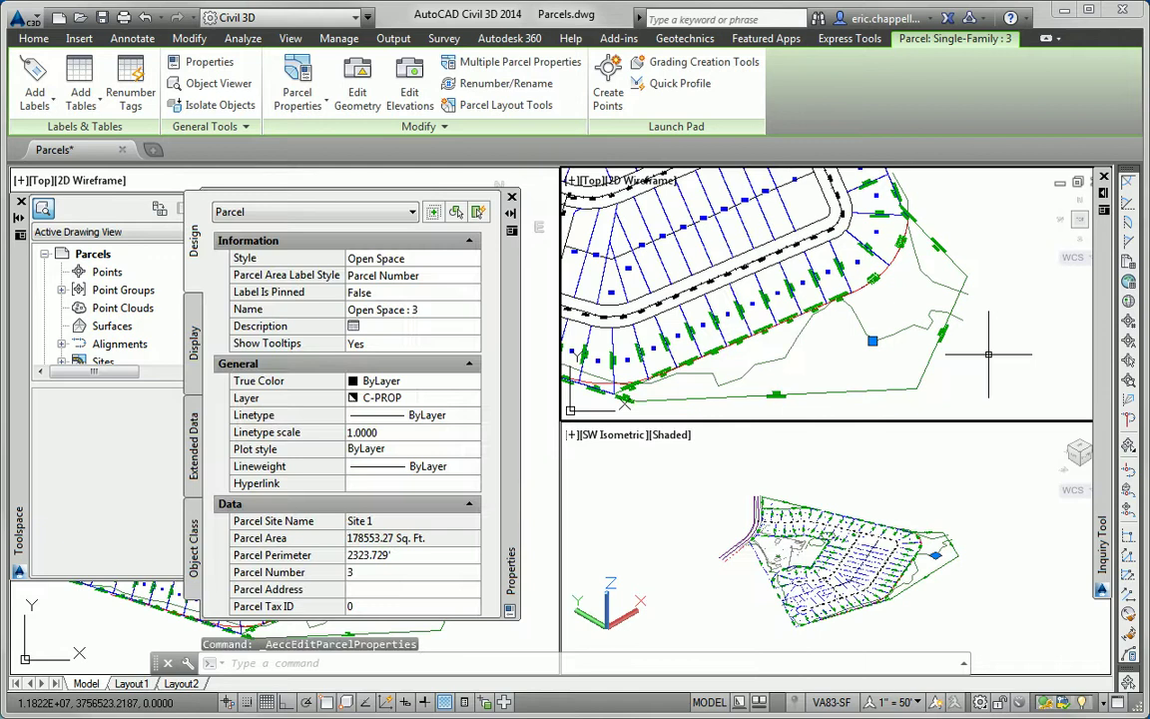
{"action": "key", "text": "Escape"}
{"action": "key", "text": "Escape"}
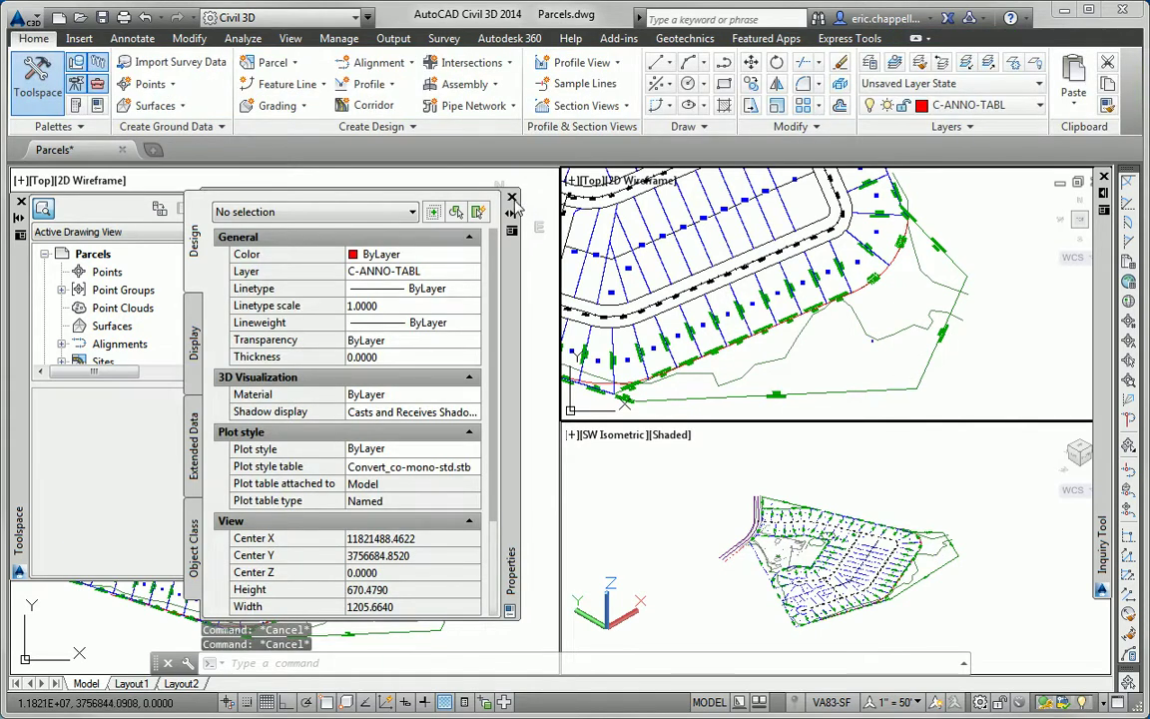
- Give parcel 59 the Name Square Foot & Acres area label style in Properties
{"action": "left_click", "coordinate": [511, 198]}
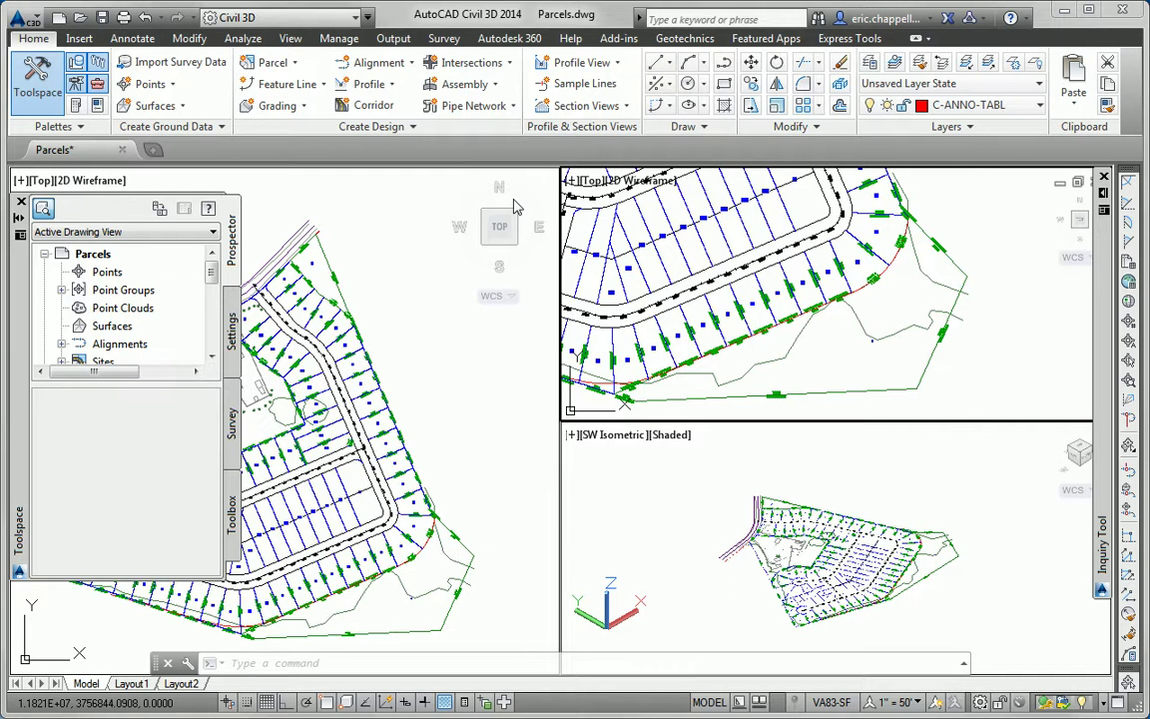
{"action": "middle_click_drag", "start_coordinate": [599, 190], "coordinate": [788, 205]}
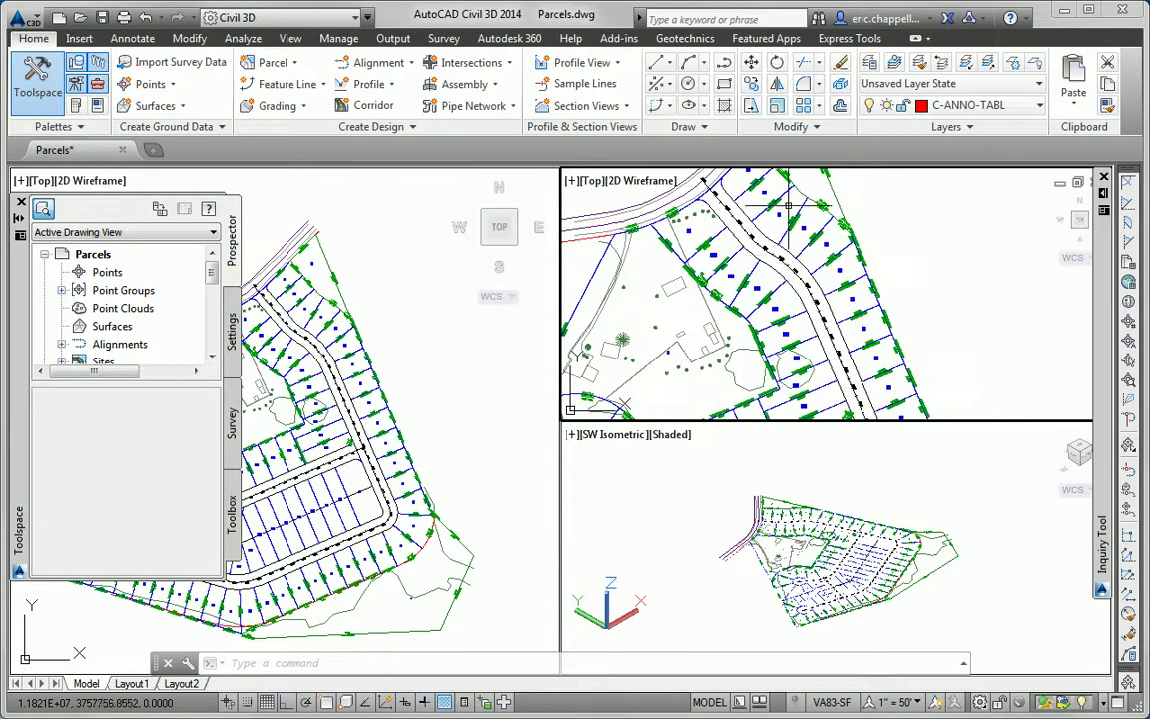
{"action": "scroll", "coordinate": [788, 205], "scroll_direction": "up", "scroll_amount": 8}
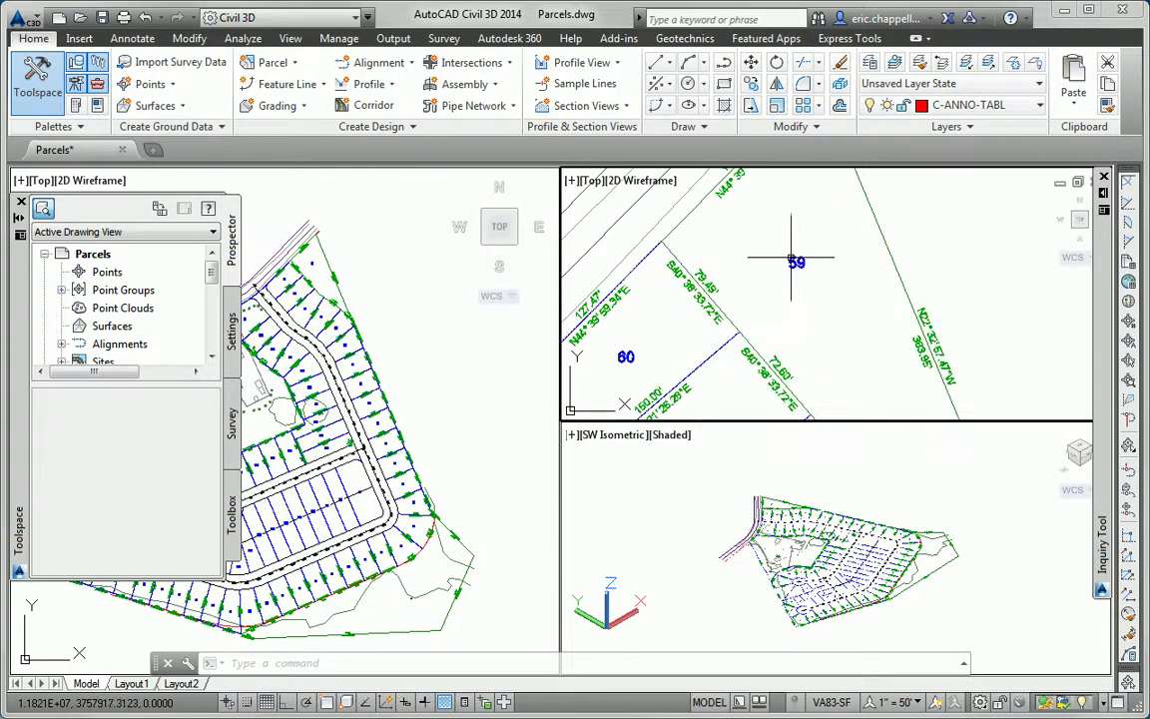
{"action": "middle_click_drag", "start_coordinate": [791, 260], "coordinate": [794, 296]}
{"action": "left_click", "coordinate": [794, 296]}
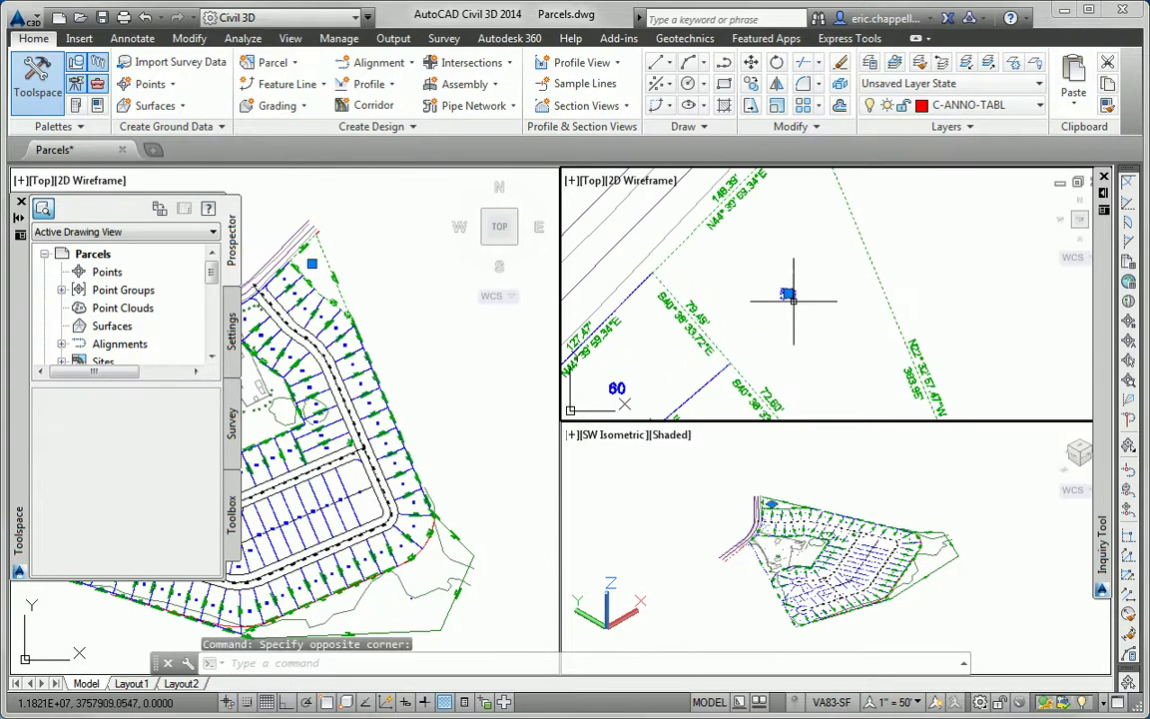
{"action": "left_click", "coordinate": [36, 39]}
{"action": "left_click", "coordinate": [98, 106]}
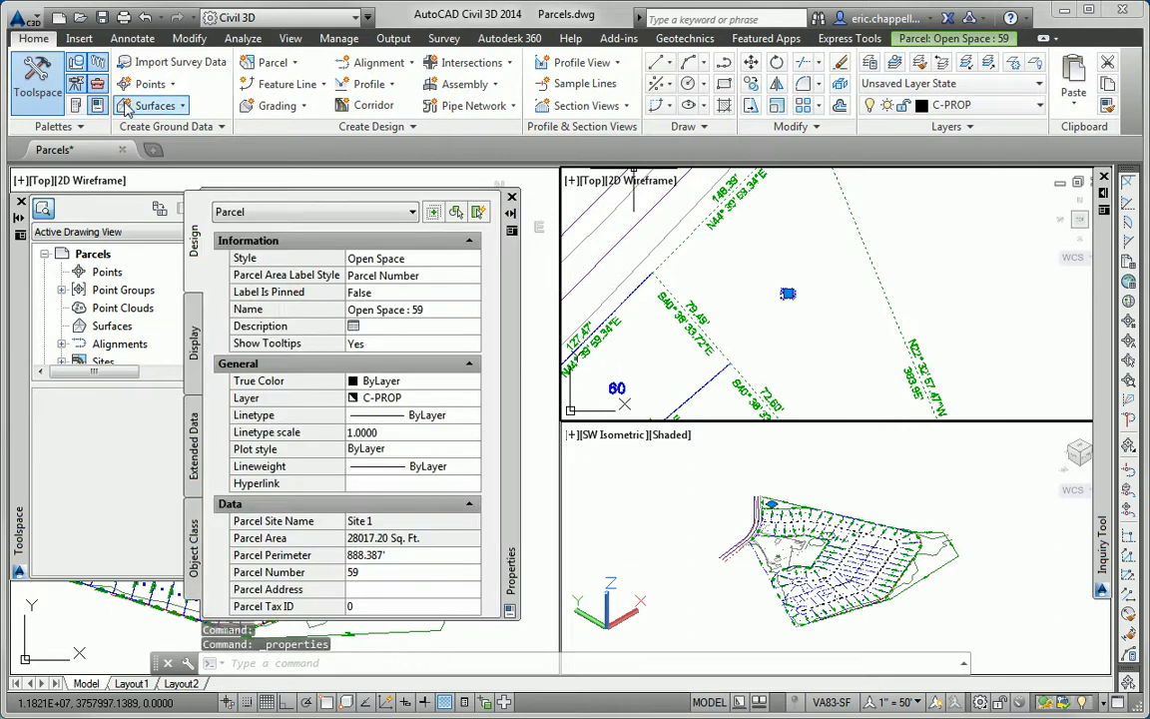
{"action": "left_click", "coordinate": [440, 280]}
{"action": "left_click", "coordinate": [468, 282]}
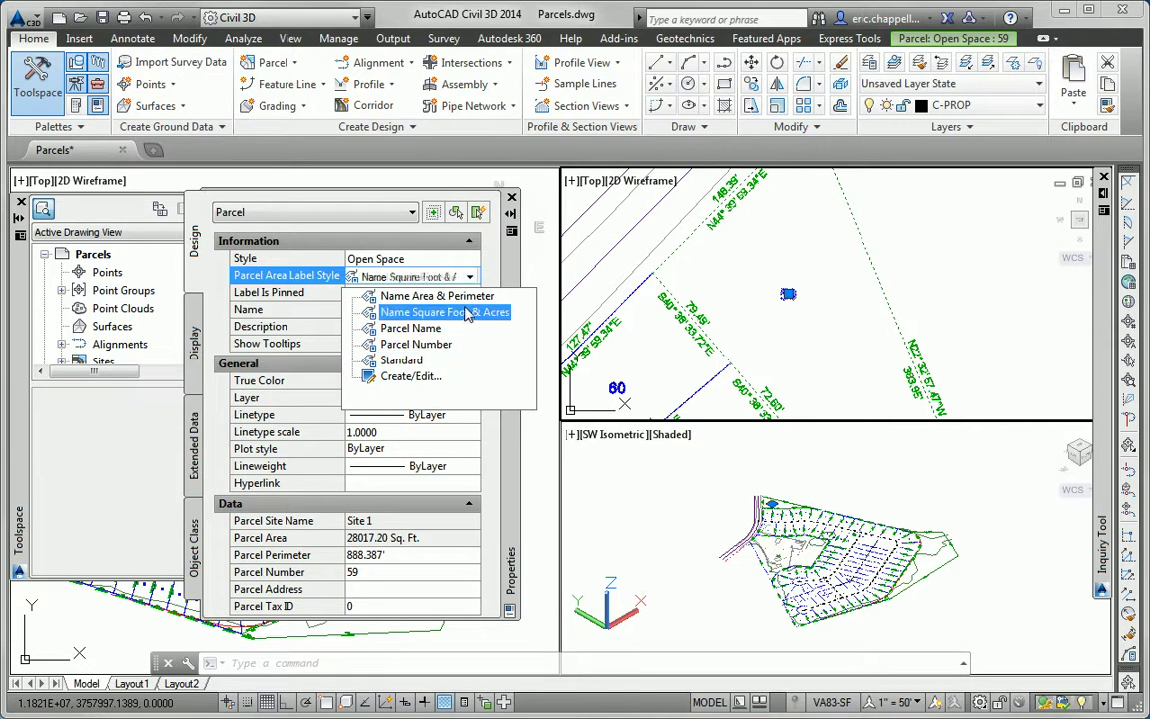
{"action": "left_click", "coordinate": [467, 383]}
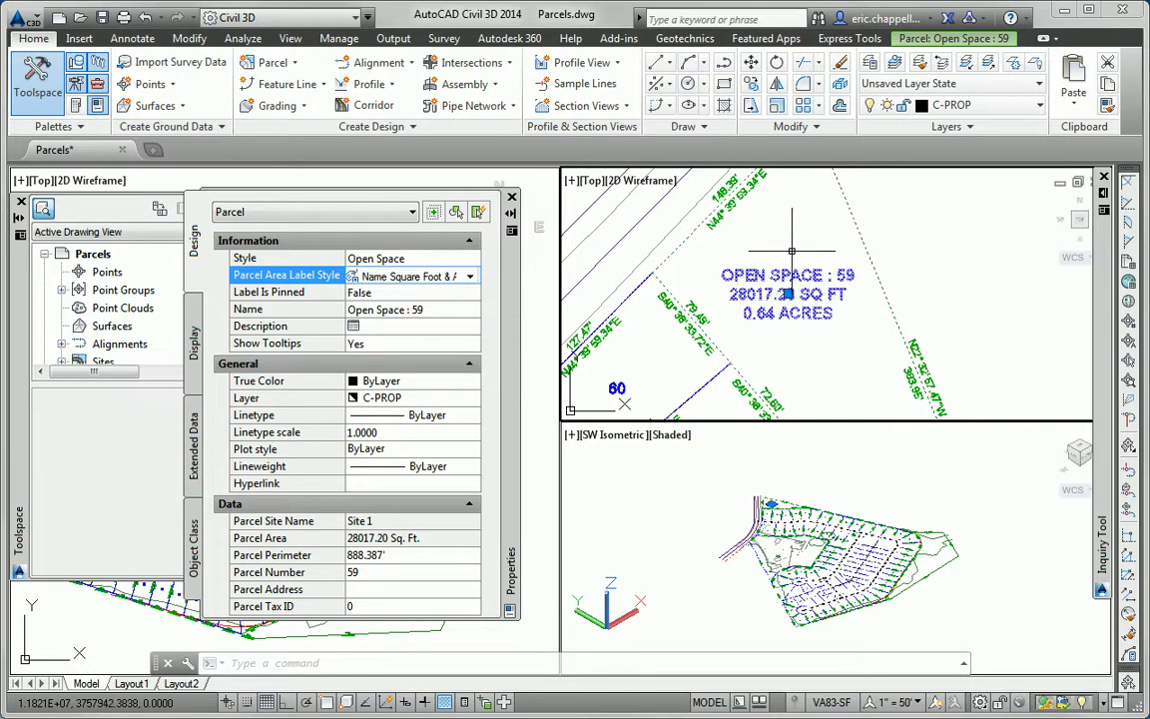
{"action": "key", "text": "Escape"}
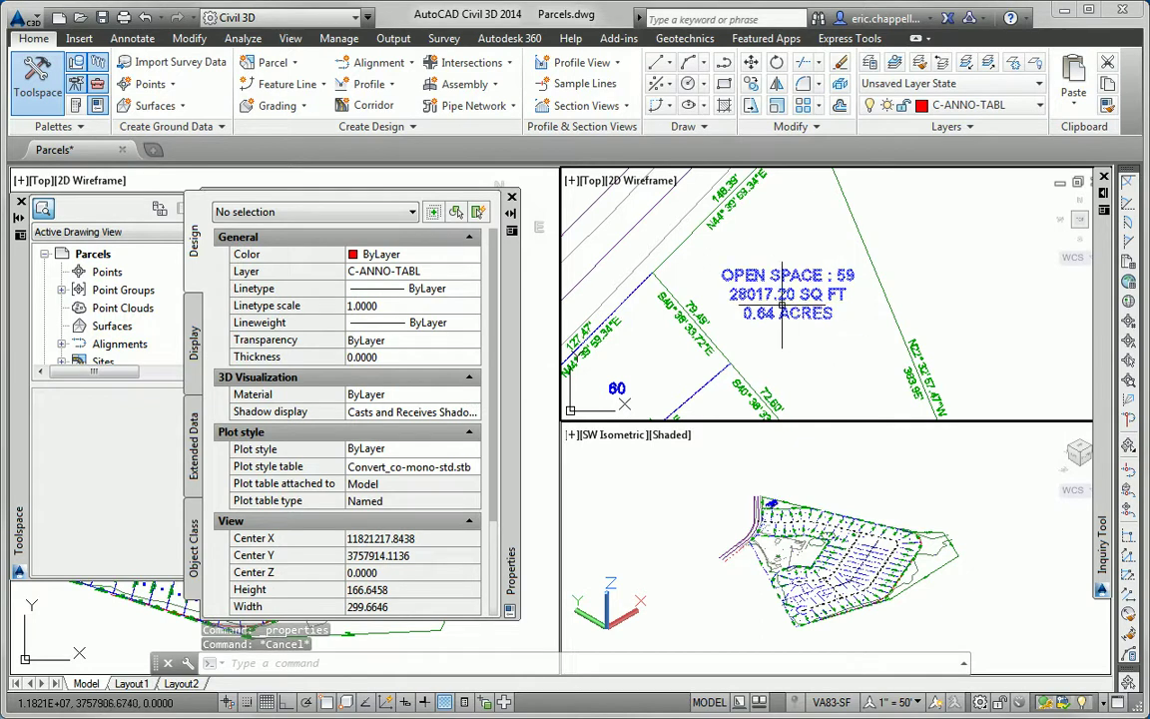
- Set parcel 3's area label style to Name Square Foot & Acres on the Composition tab
{"action": "scroll", "coordinate": [767, 339], "scroll_direction": "down", "scroll_amount": 3}
{"action": "scroll", "coordinate": [768, 340], "scroll_direction": "down", "scroll_amount": 5}
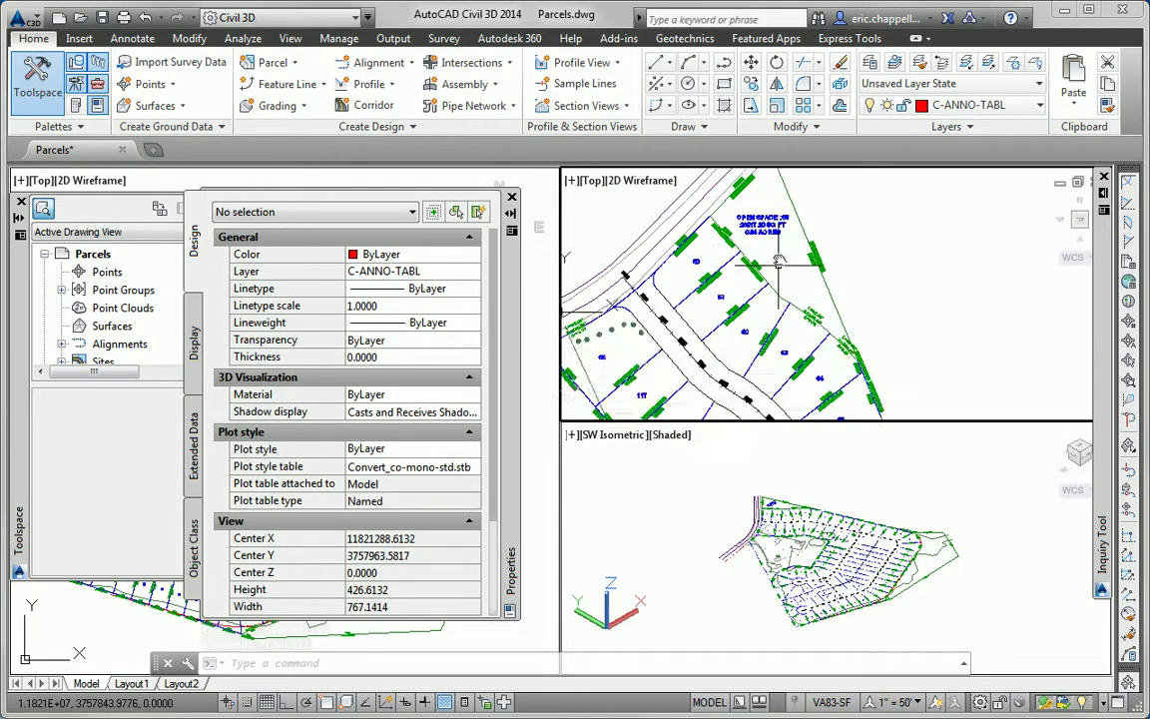
{"action": "scroll", "coordinate": [778, 237], "scroll_direction": "up", "scroll_amount": 8}
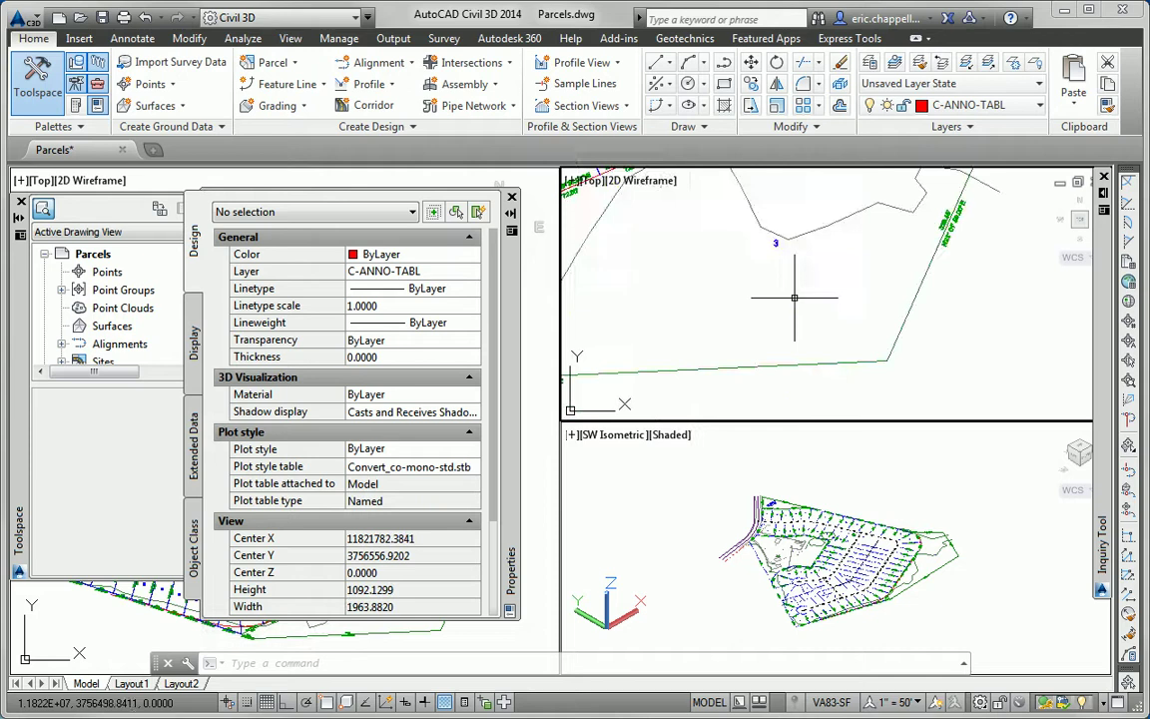
{"action": "left_click", "coordinate": [773, 304]}
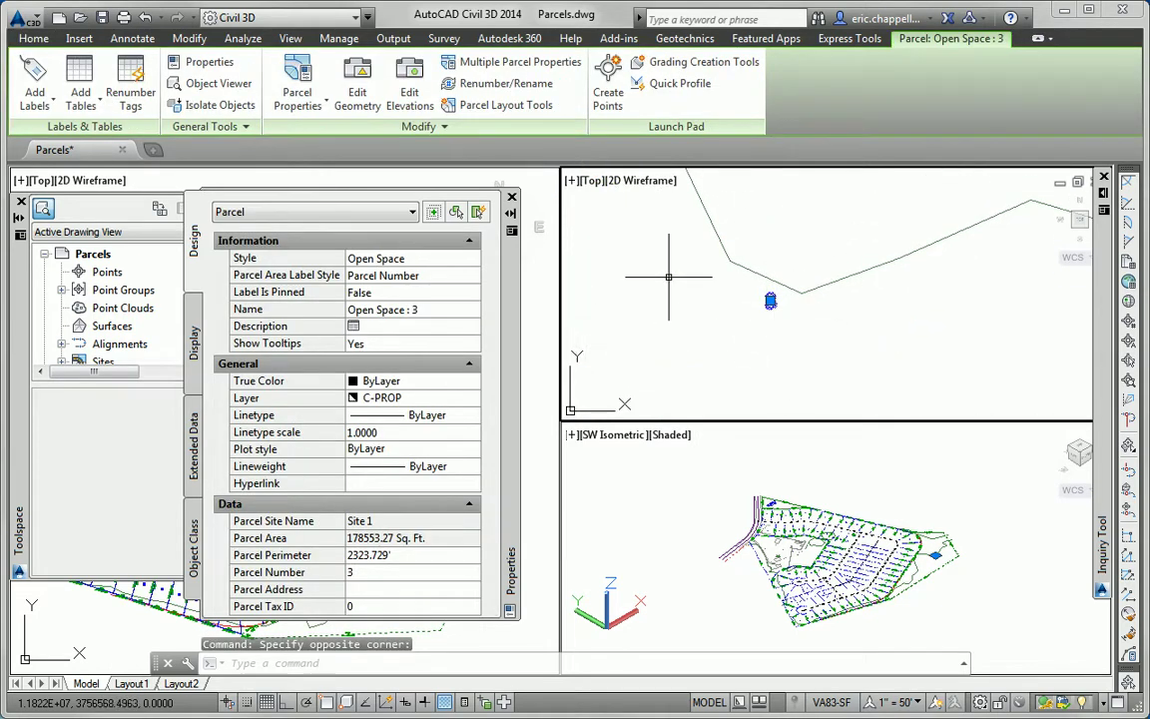
{"action": "left_click", "coordinate": [304, 76]}
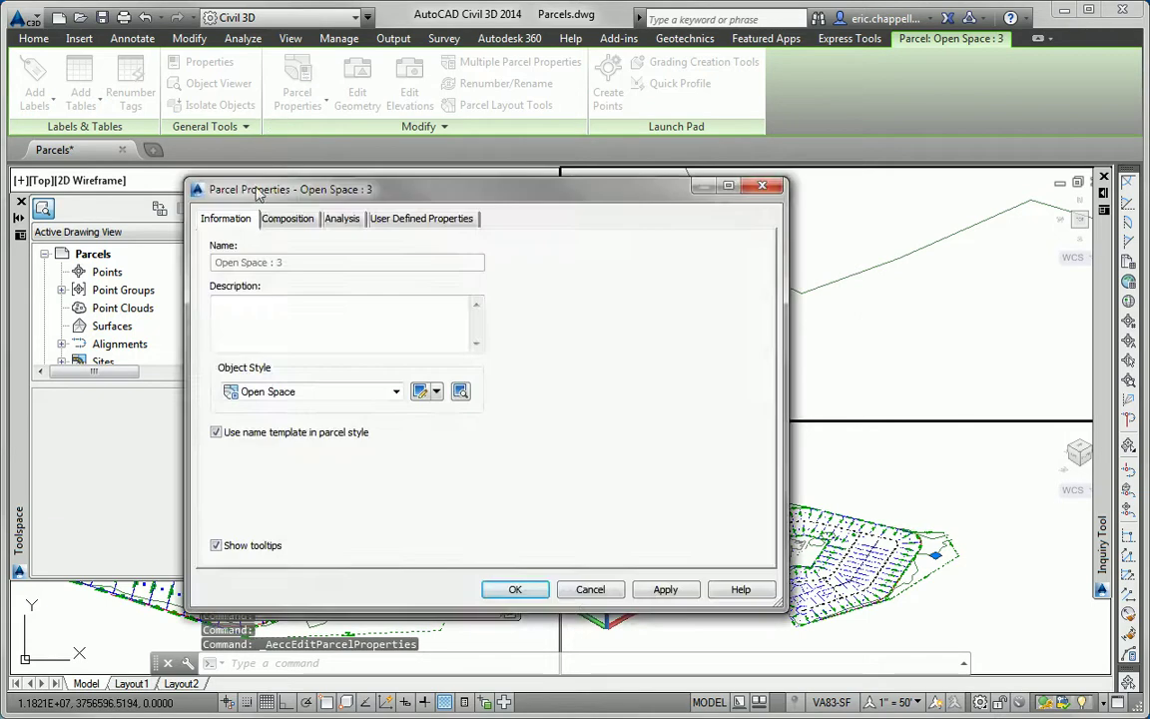
{"action": "left_click", "coordinate": [287, 219]}
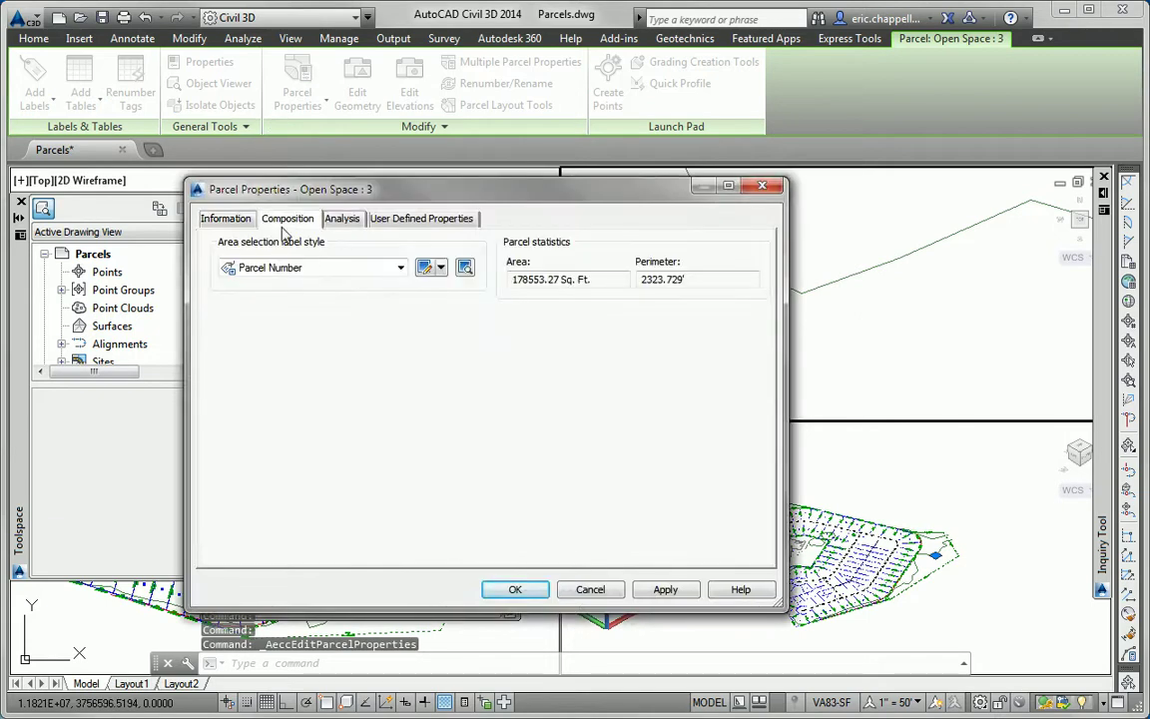
{"action": "left_click", "coordinate": [400, 268]}
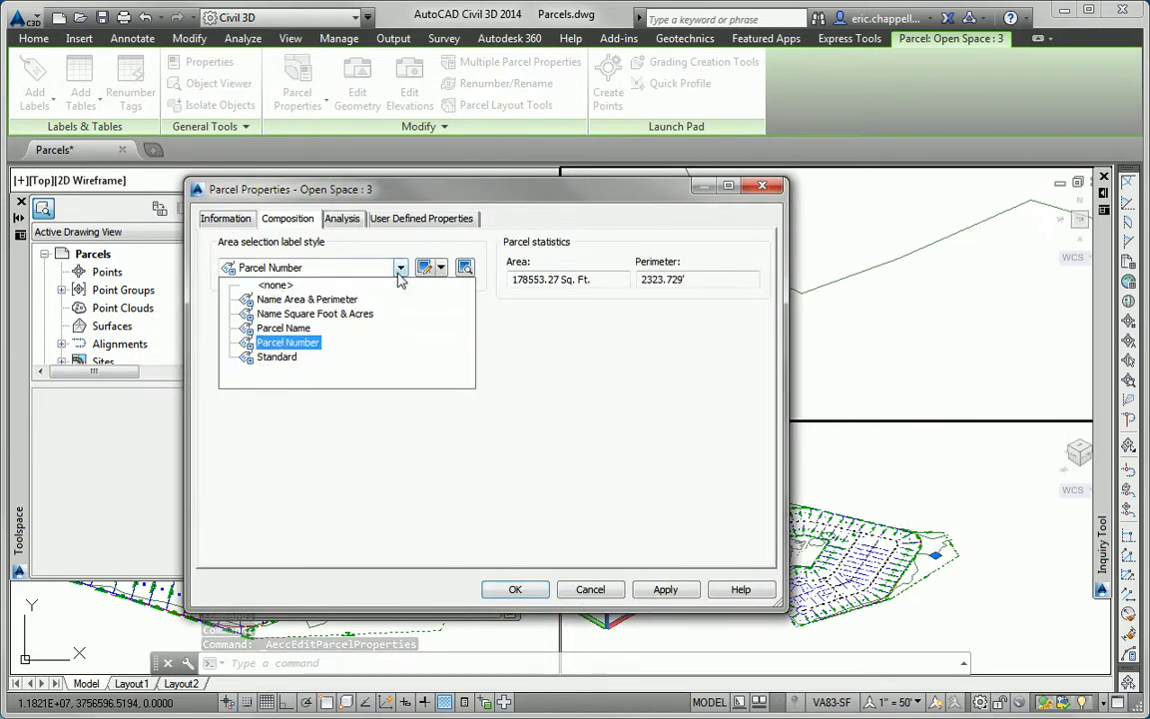
{"action": "left_click", "coordinate": [339, 315]}
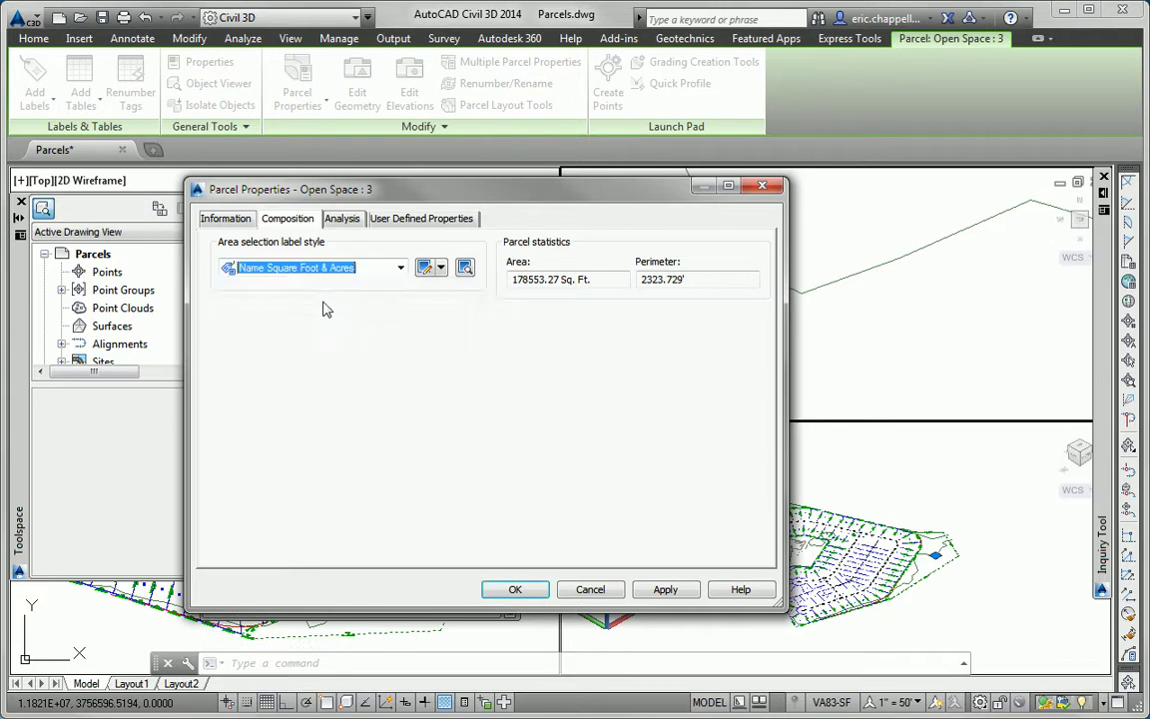
{"action": "left_click", "coordinate": [516, 589]}
{"action": "key", "text": "Escape"}
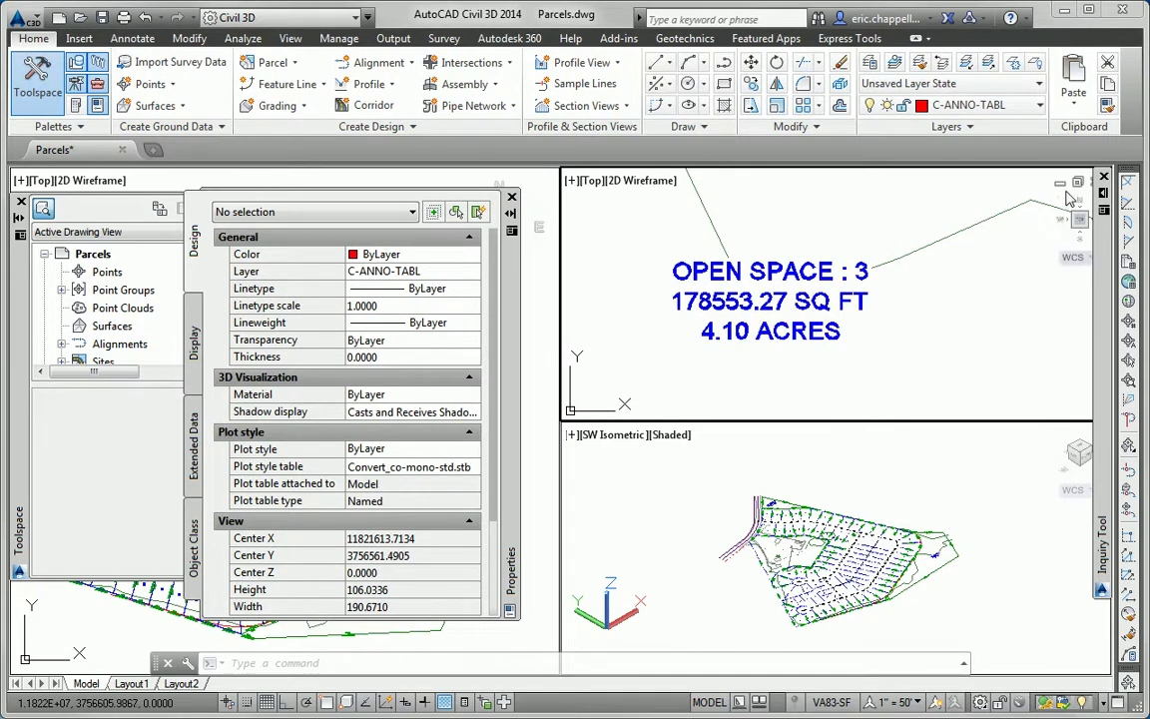
- Close the Properties palette and the Prospector Toolspace
{"action": "left_click", "coordinate": [968, 198]}
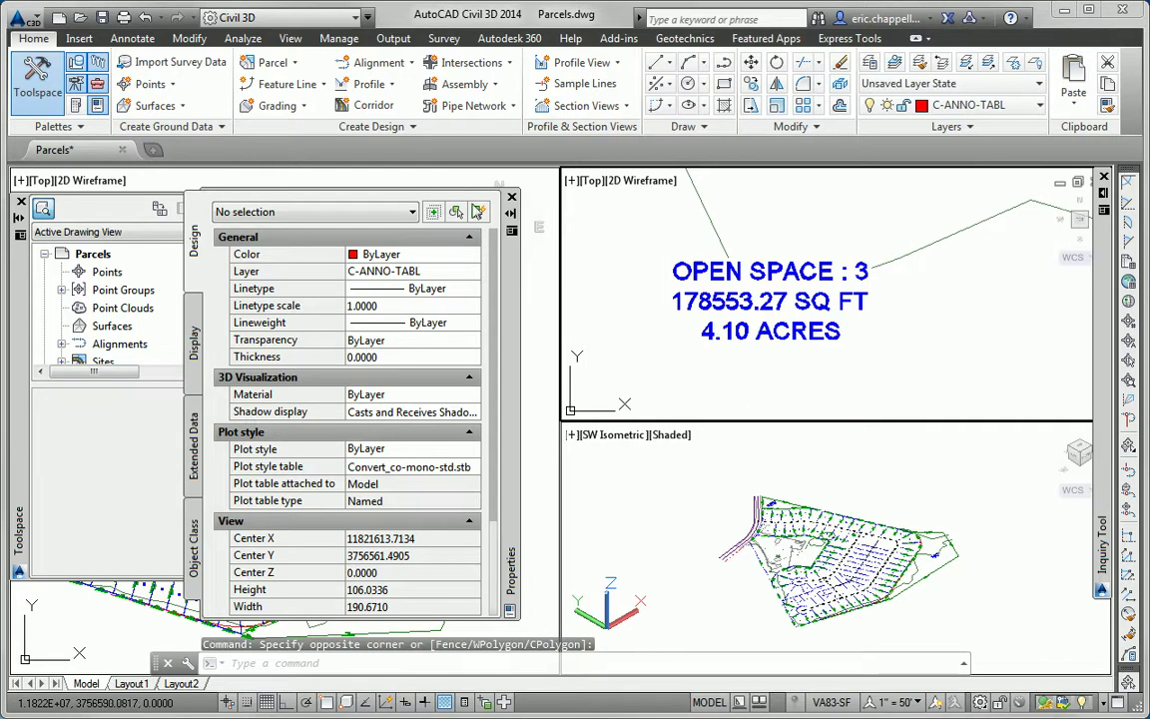
{"action": "left_click", "coordinate": [513, 198]}
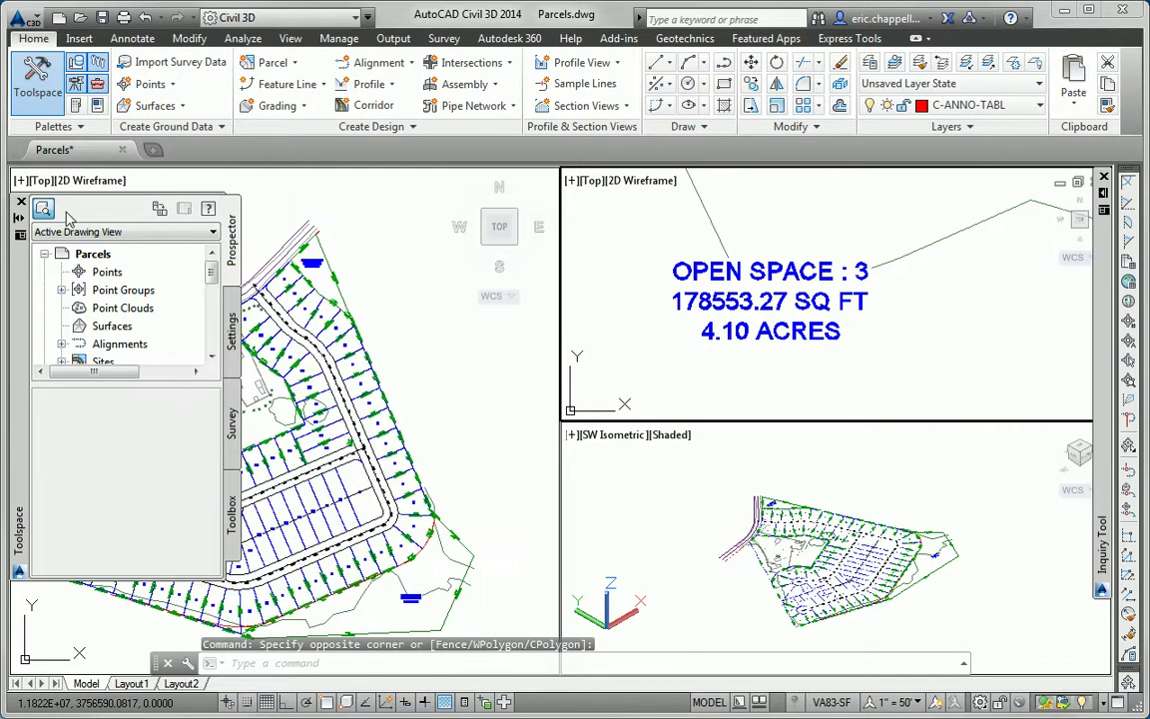
{"action": "left_click", "coordinate": [21, 202]}
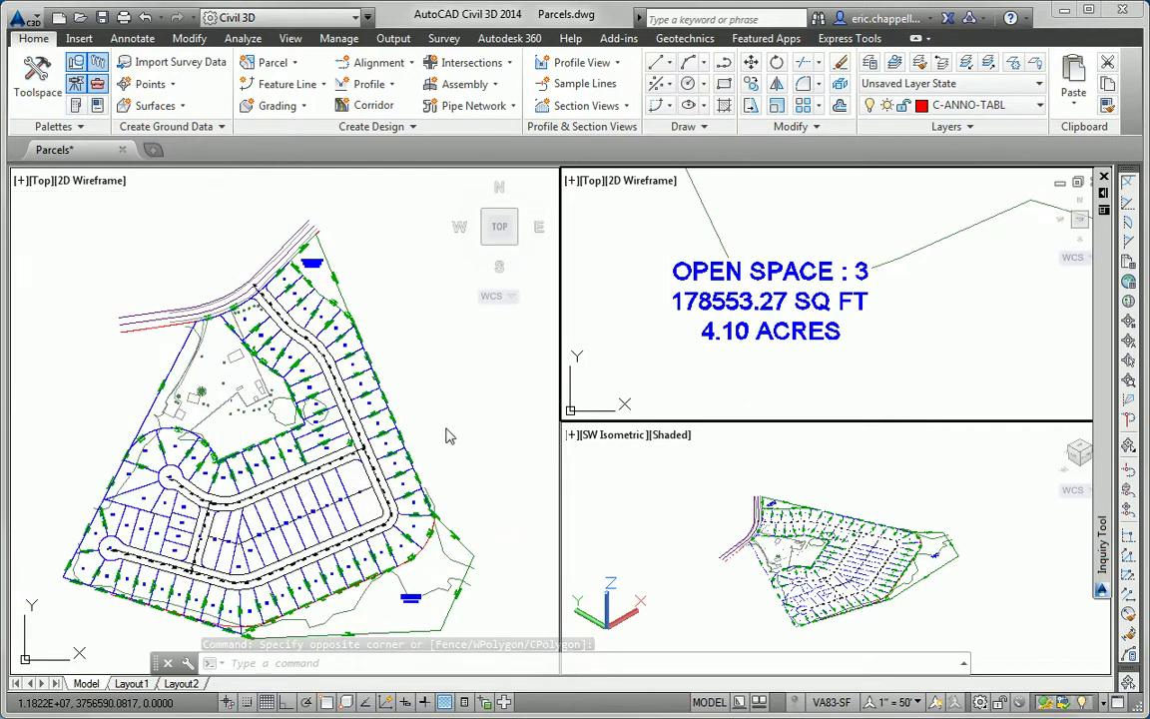
{"action": "key", "text": "Escape"}
- Grip-stretch the Main Road A curve near lots 72–74 to a new position
{"action": "middle_click_drag", "start_coordinate": [418, 547], "coordinate": [392, 436]}
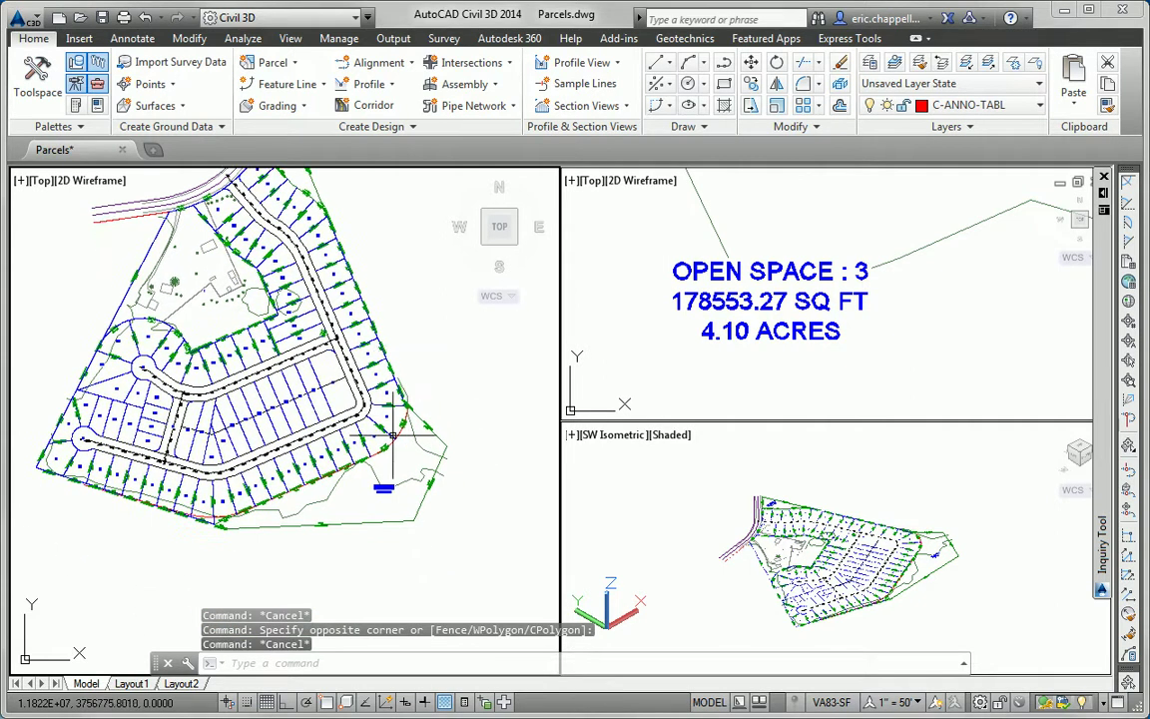
{"action": "scroll", "coordinate": [393, 437], "scroll_direction": "up", "scroll_amount": 8}
{"action": "middle_click_drag", "start_coordinate": [405, 365], "coordinate": [431, 413]}
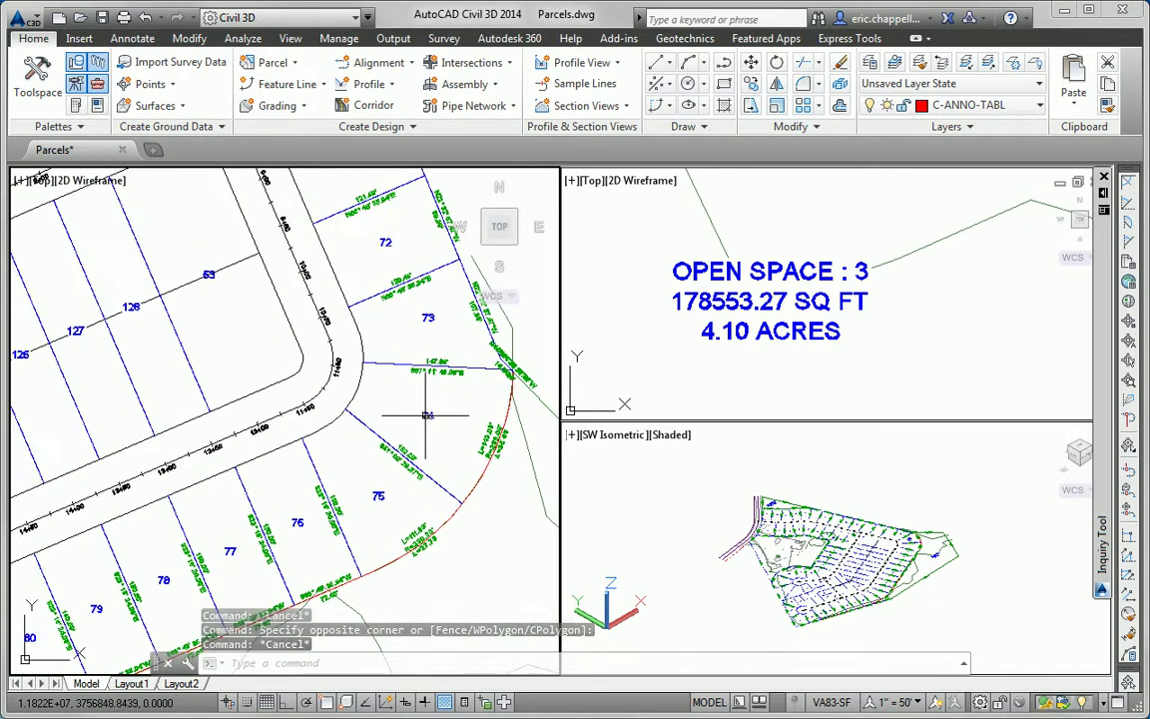
{"action": "left_click", "coordinate": [330, 380]}
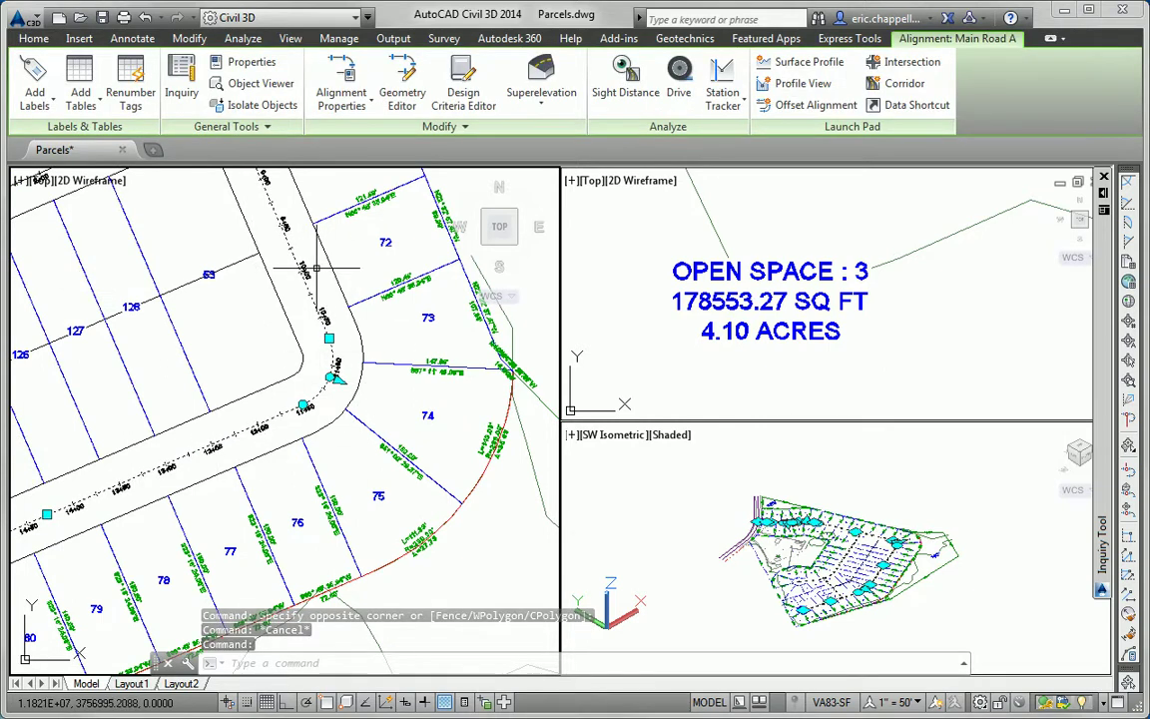
{"action": "left_click", "coordinate": [332, 378]}
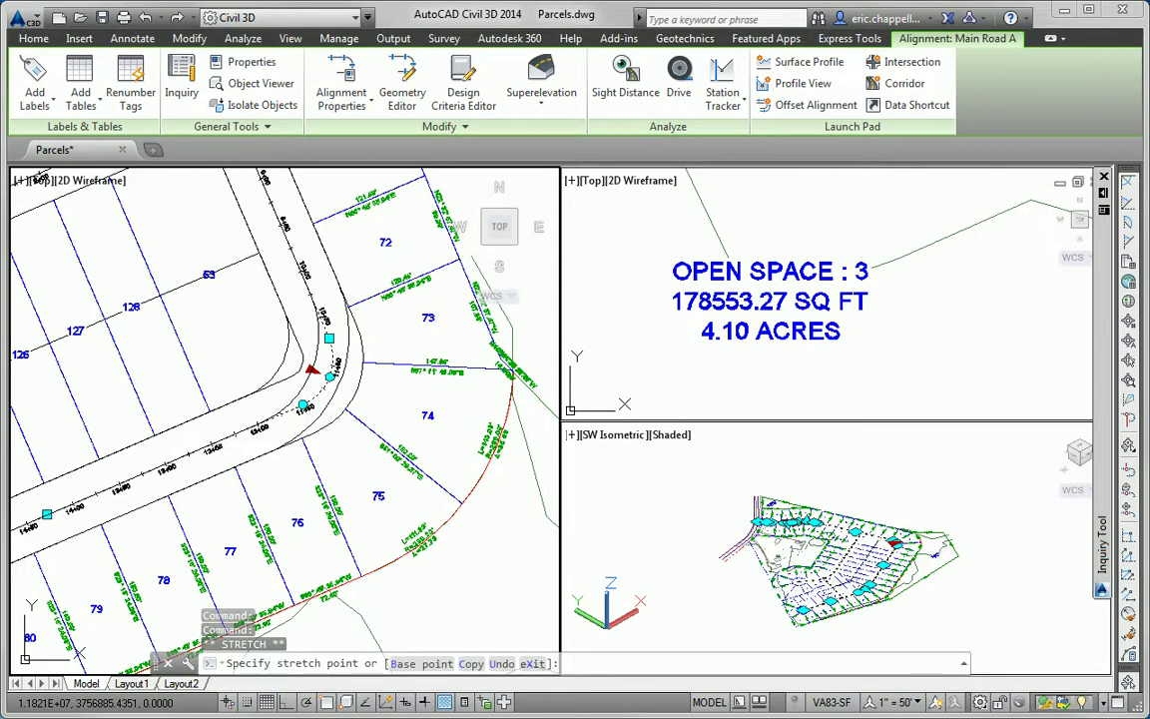
{"action": "key", "text": "Escape"}
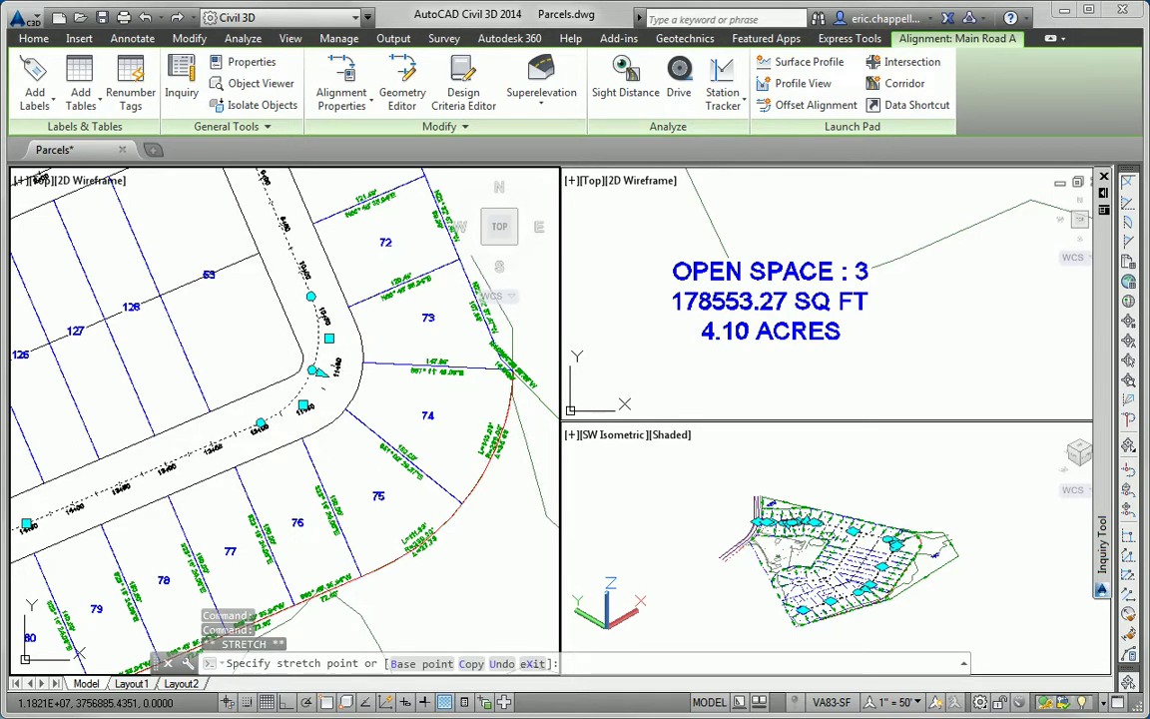
{"action": "left_click", "coordinate": [276, 368]}
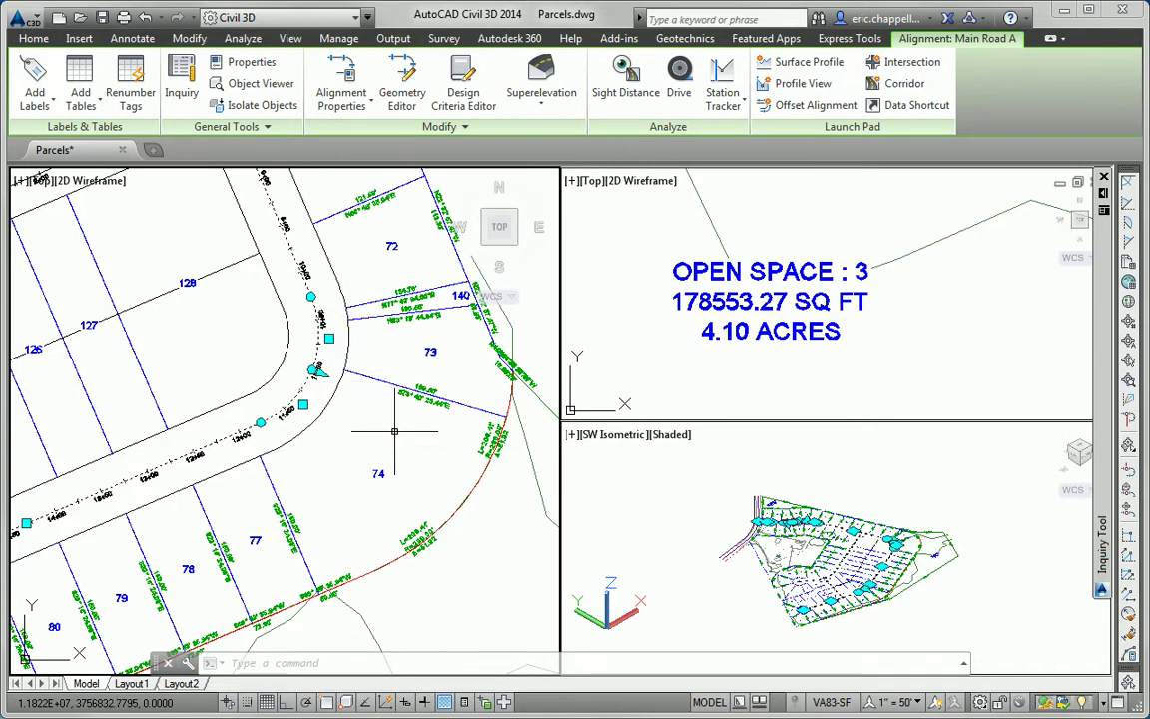
- Drag the Main Road A curve grip to a new point beside lot 74
{"action": "mouse_move", "coordinate": [394, 431]}
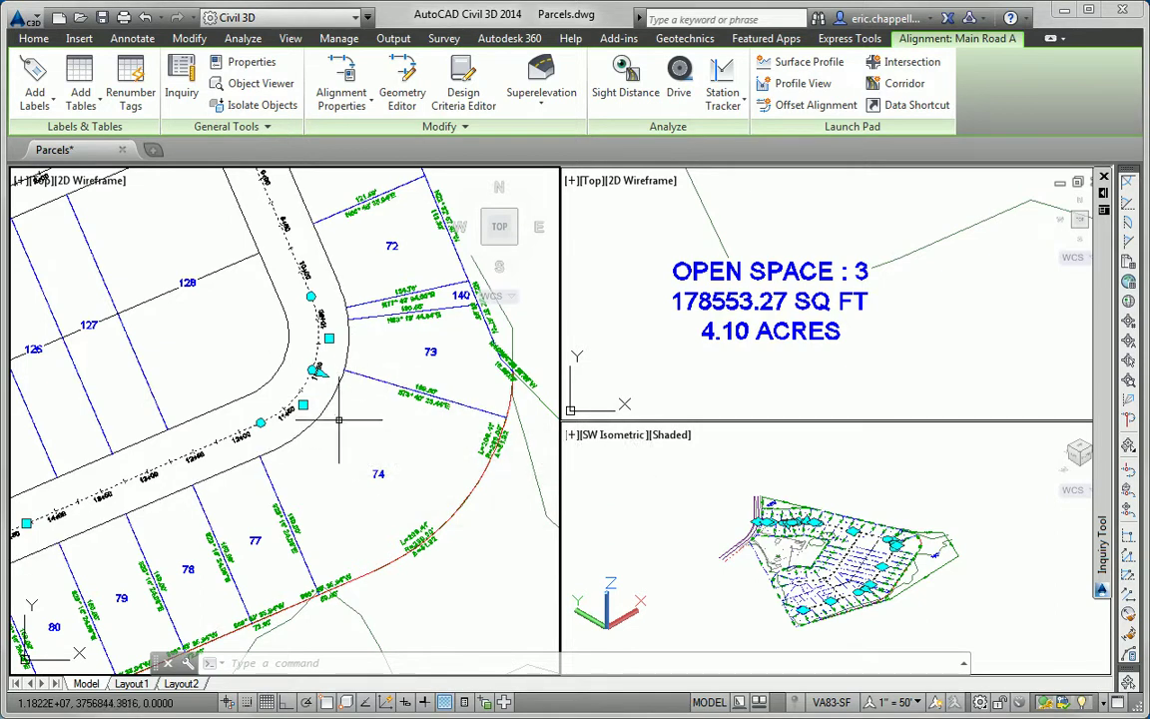
{"action": "mouse_move", "coordinate": [352, 435]}
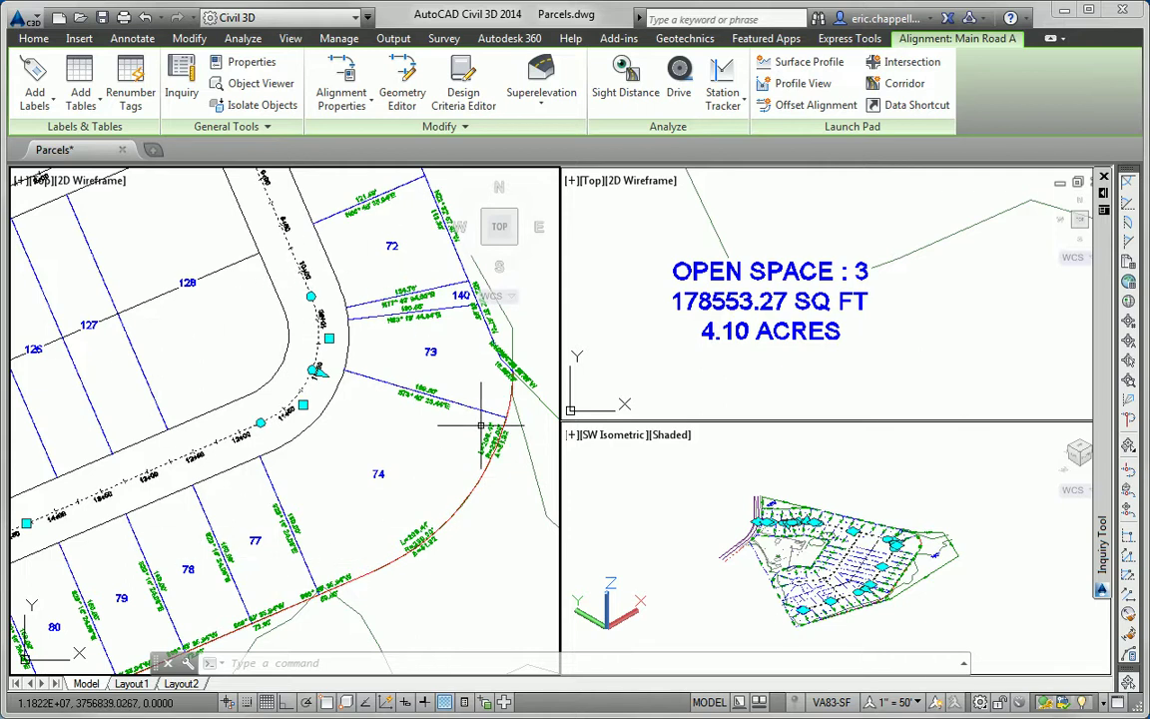
{"action": "left_click", "coordinate": [315, 371]}
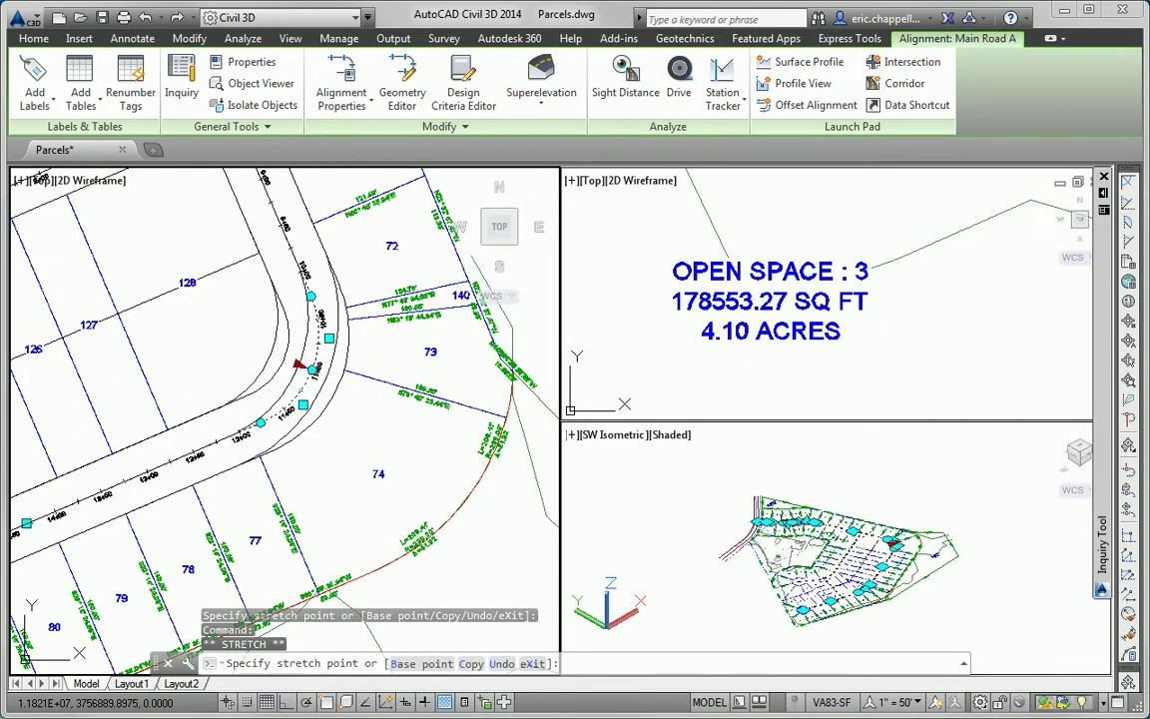
{"action": "left_click", "coordinate": [307, 368]}
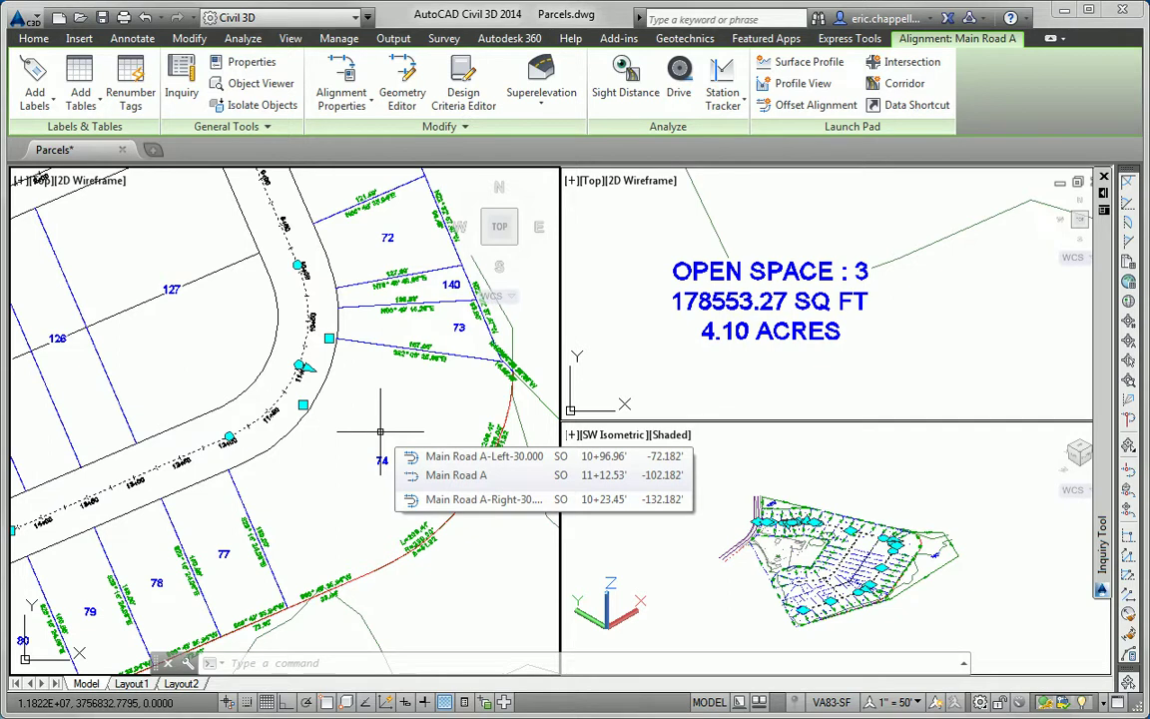
- Stretch the lot line inside lot 74 onto the road edge, creating parcel 145
{"action": "key", "text": "Escape"}
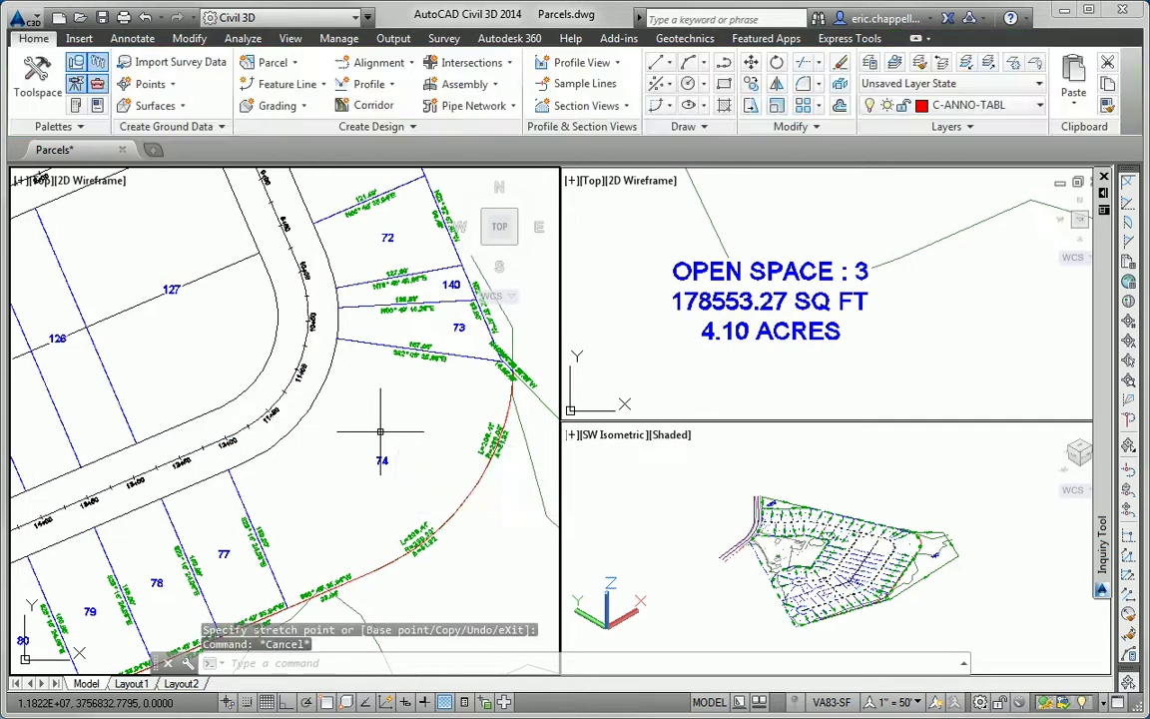
{"action": "left_click", "coordinate": [345, 342]}
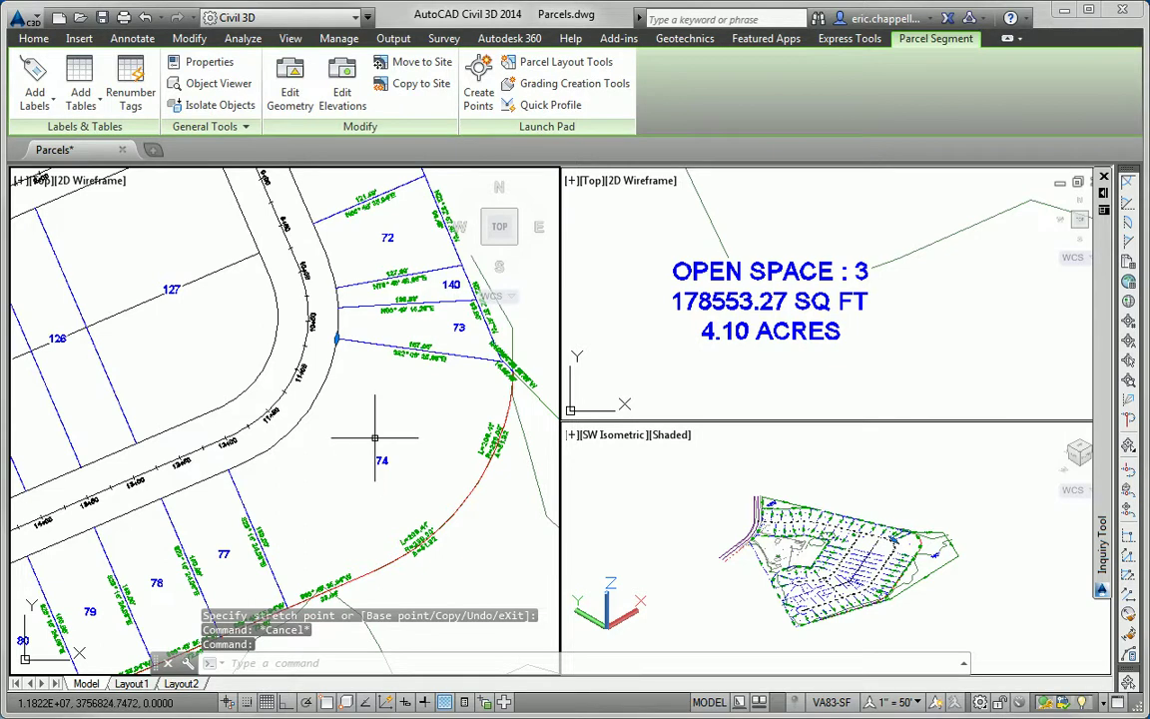
{"action": "left_click", "coordinate": [337, 340]}
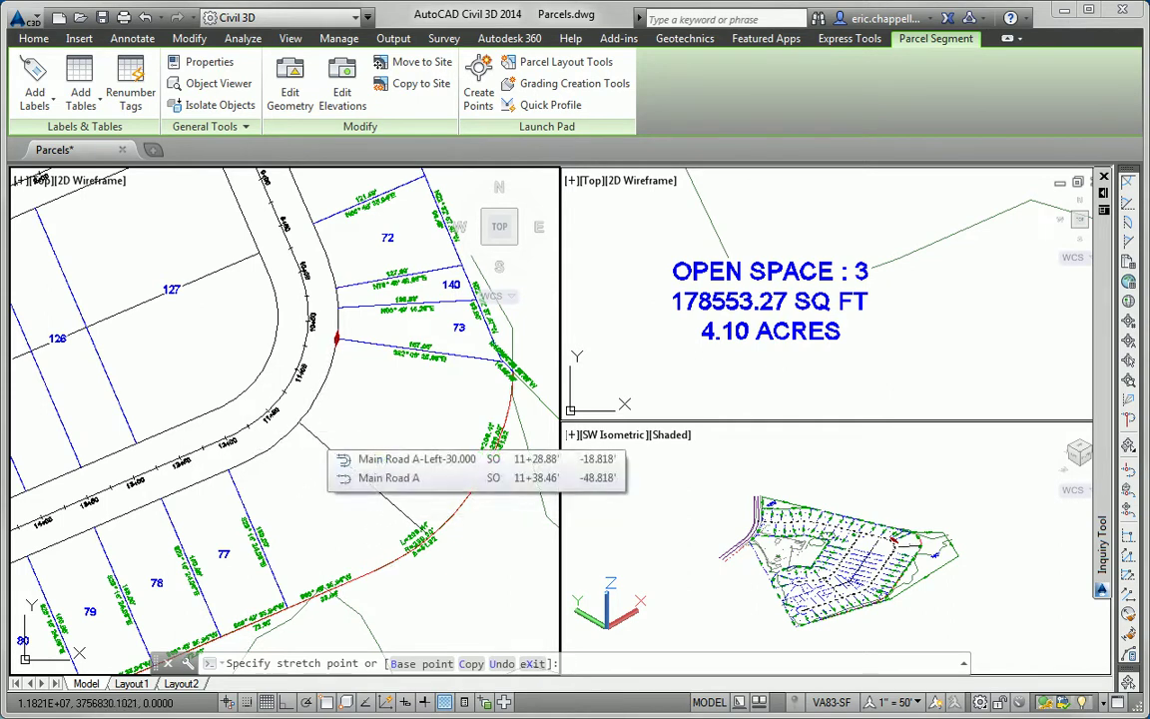
{"action": "left_click", "coordinate": [322, 447]}
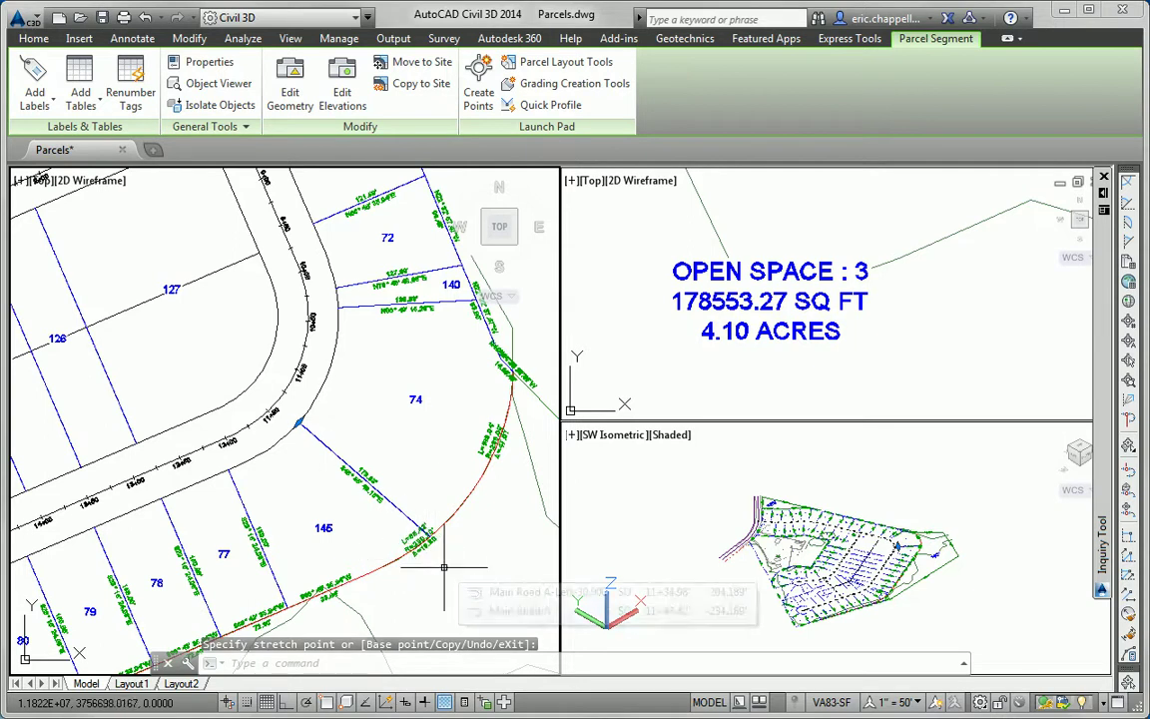
- Stretch parcel 140's lower lot line endpoint onto the road edge, enlarging parcel 140
{"action": "mouse_move", "coordinate": [444, 567]}
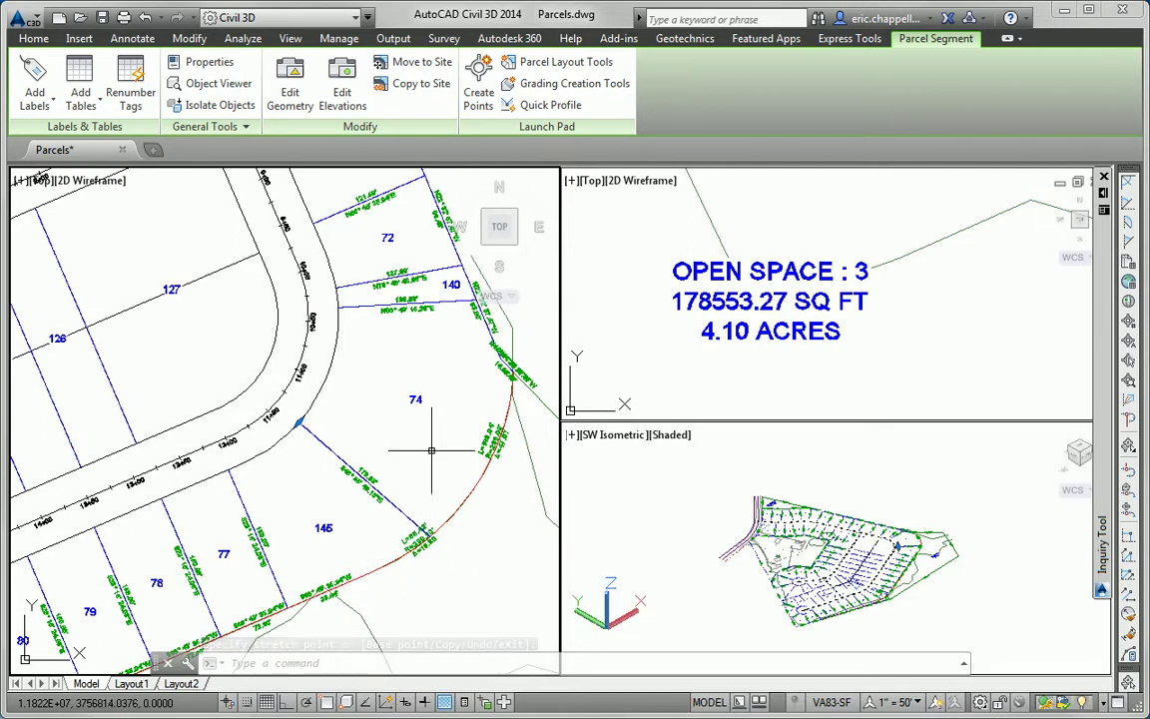
{"action": "left_click", "coordinate": [351, 309]}
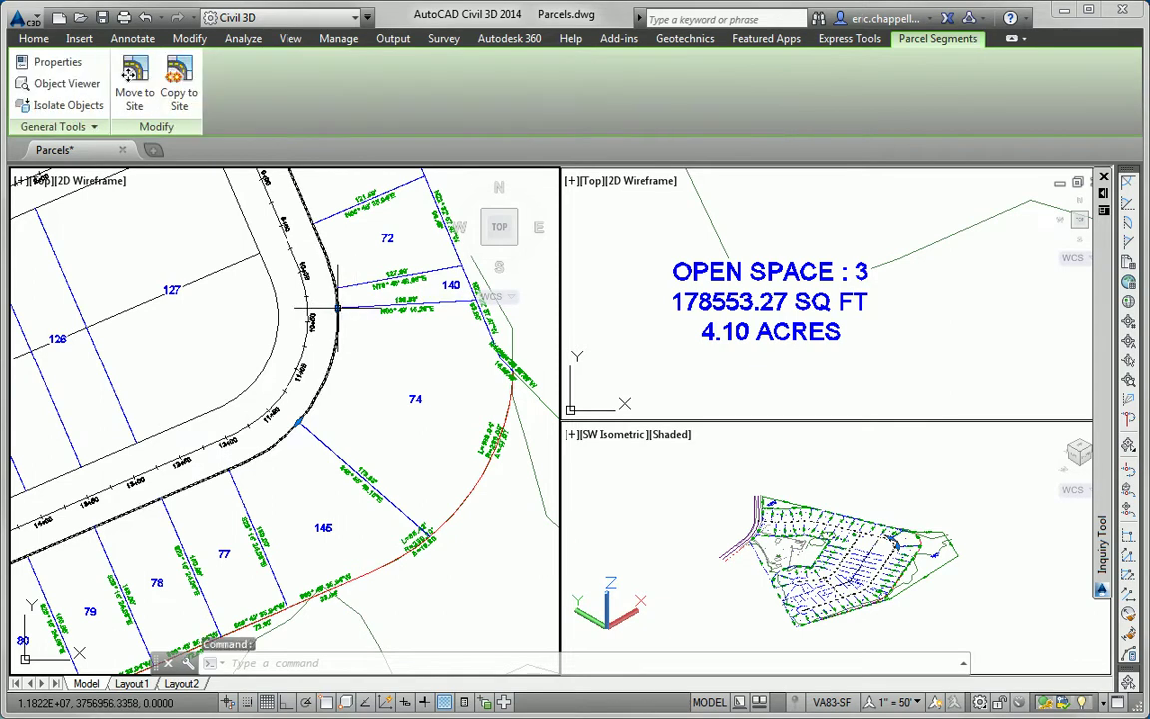
{"action": "left_click", "coordinate": [338, 309]}
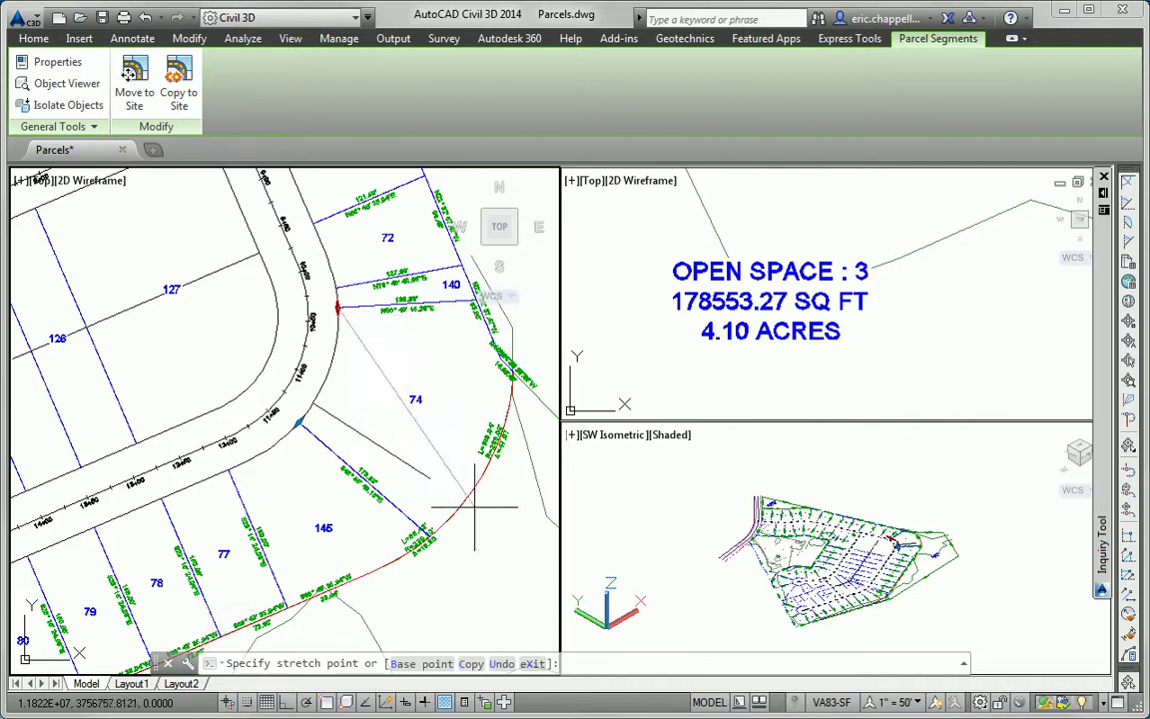
{"action": "left_click", "coordinate": [333, 363]}
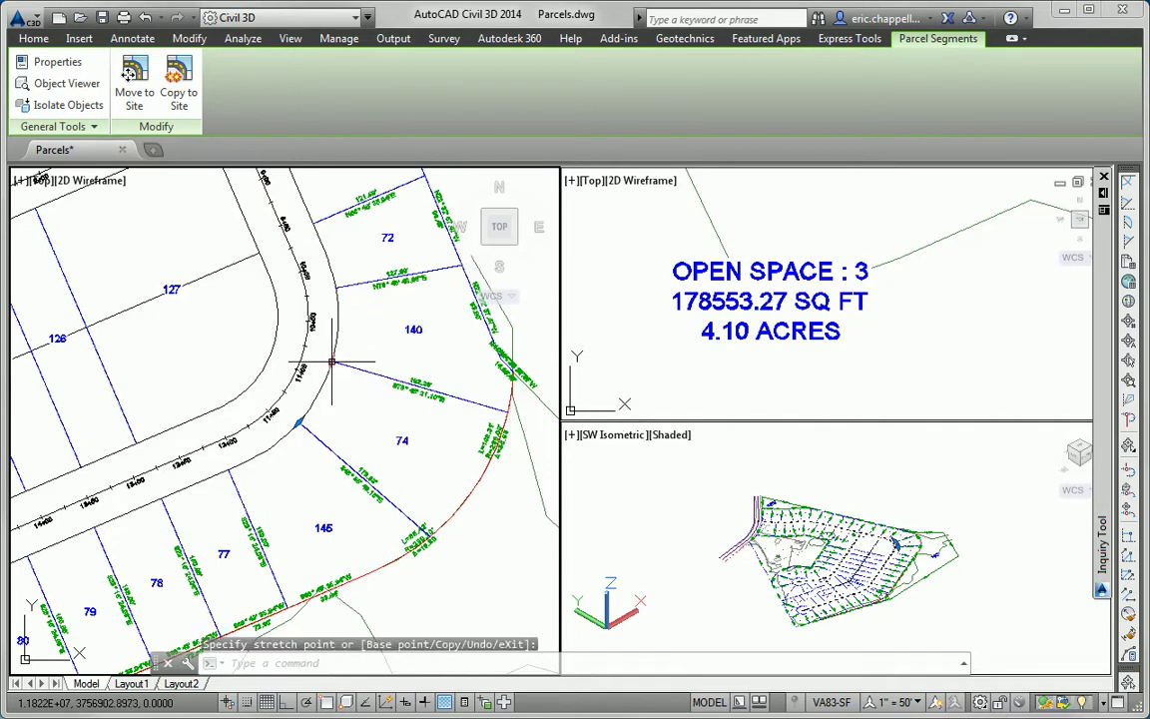
{"action": "key", "text": "Escape"}
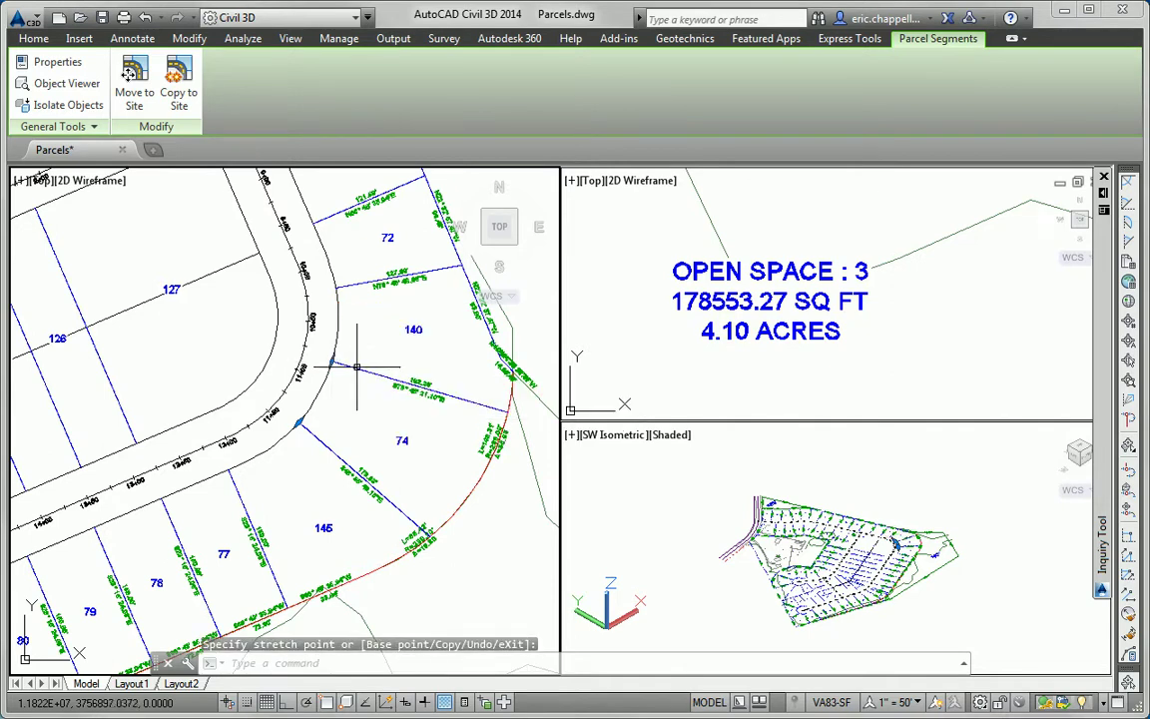
- Set parcel 74's area label style to Name Square Foot & Acres
{"action": "left_click", "coordinate": [404, 438]}
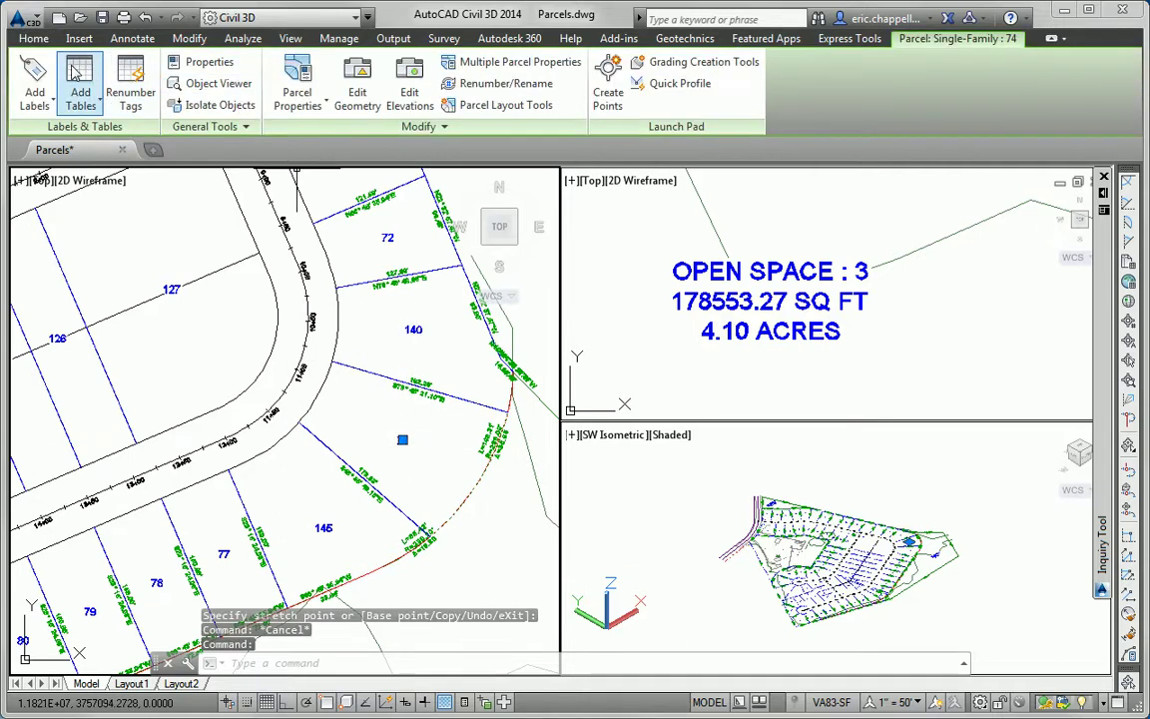
{"action": "left_click", "coordinate": [298, 85]}
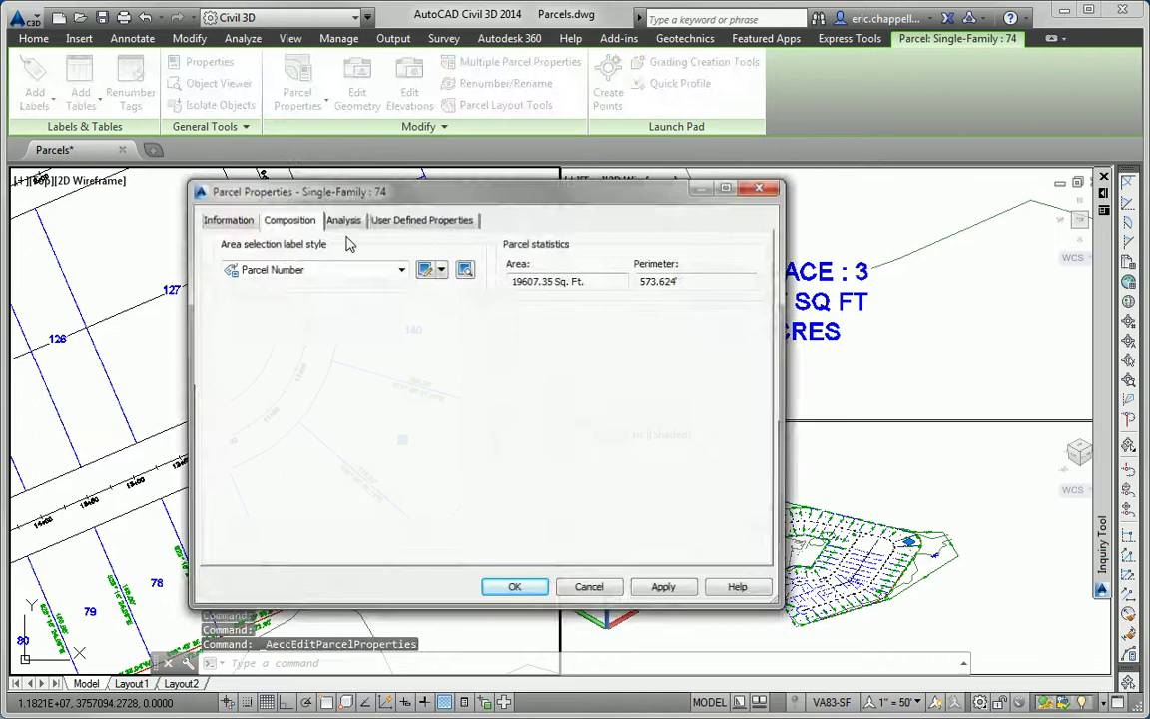
{"action": "left_click", "coordinate": [311, 268]}
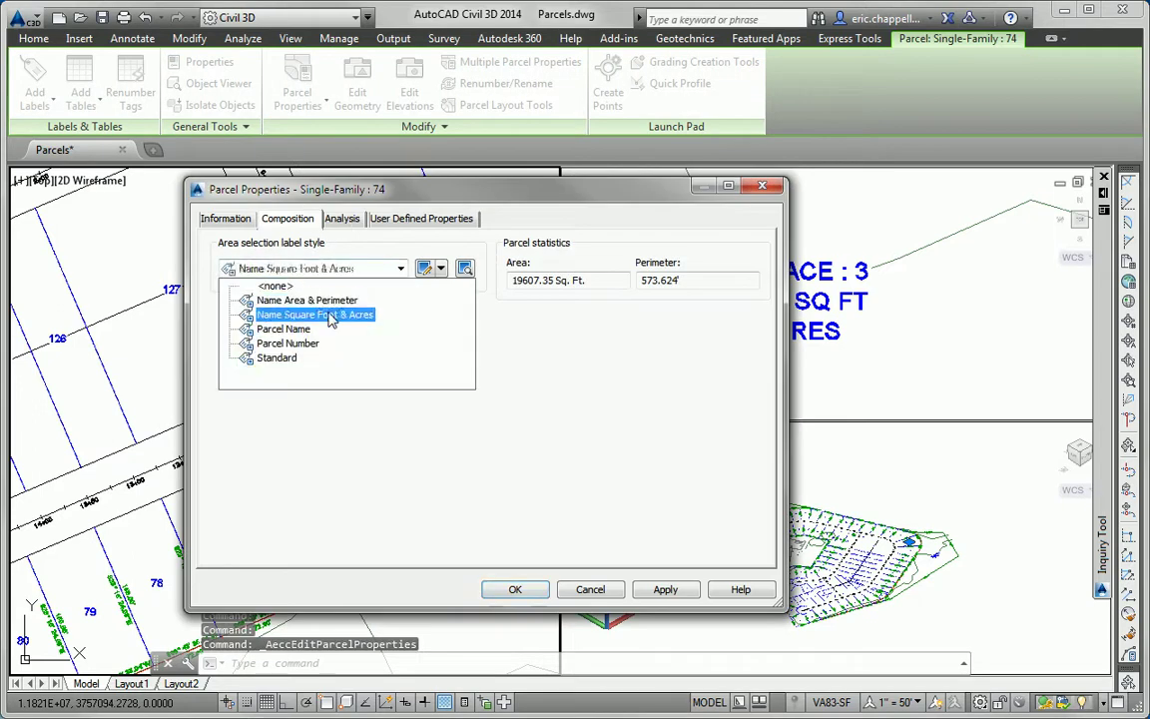
{"action": "left_click", "coordinate": [290, 315]}
{"action": "left_click", "coordinate": [515, 590]}
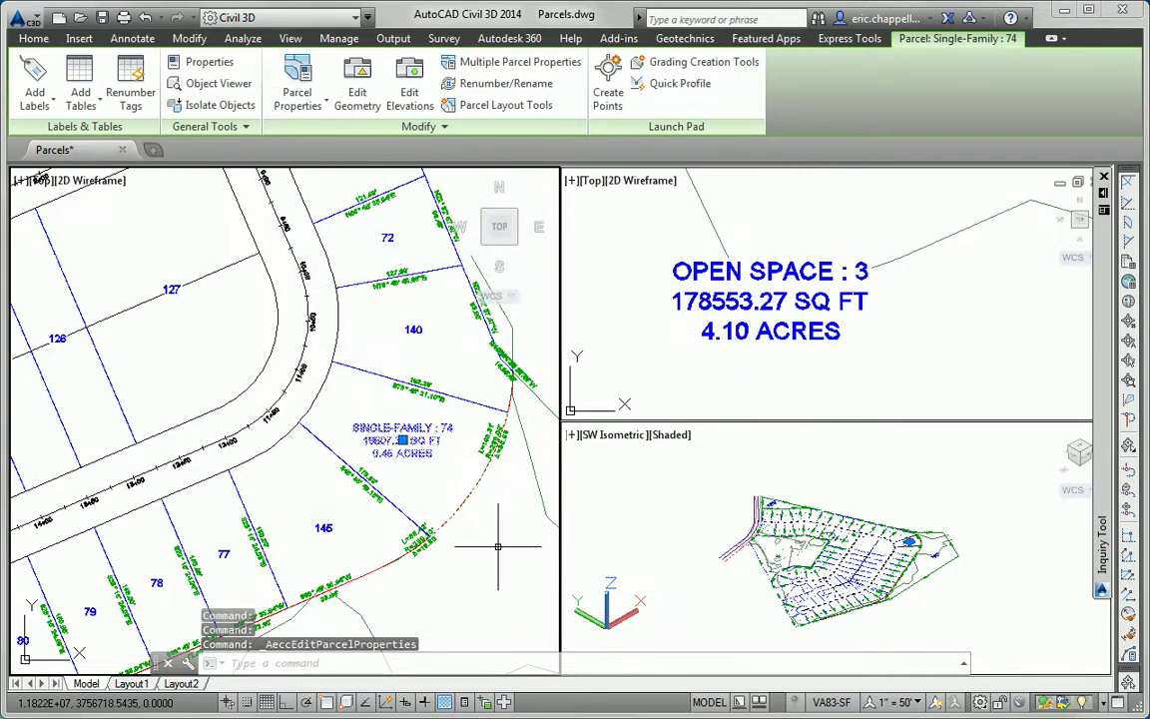
- Slide the 140/74 lot line's road endpoint until parcel 74 is 20553.68 sq ft (0.47 acres)
{"action": "scroll", "coordinate": [357, 429], "scroll_direction": "up", "scroll_amount": 2}
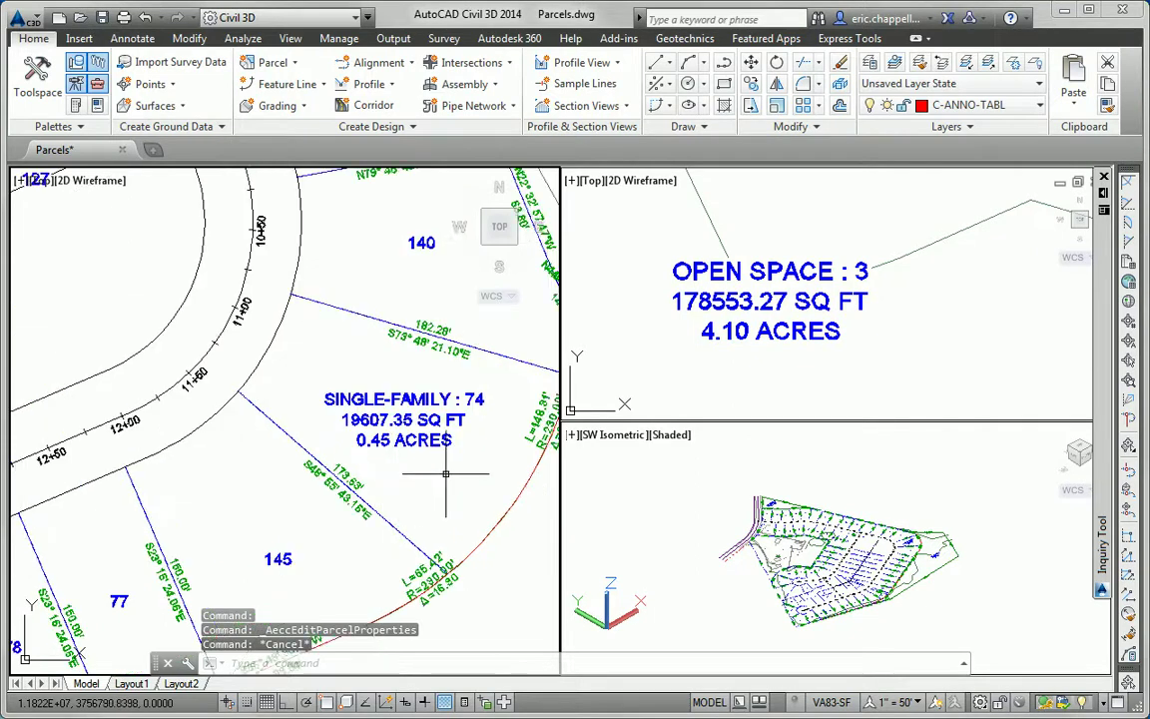
{"action": "middle_click_drag", "start_coordinate": [410, 429], "coordinate": [321, 431]}
{"action": "left_click", "coordinate": [308, 334]}
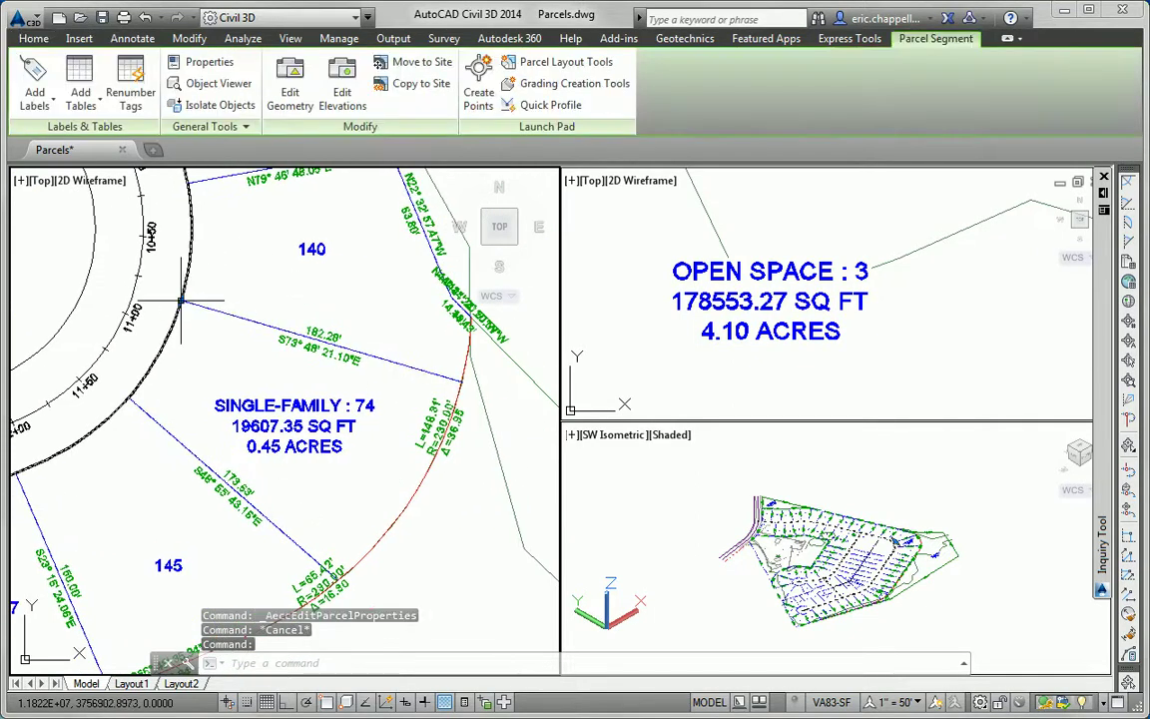
{"action": "left_click", "coordinate": [183, 301]}
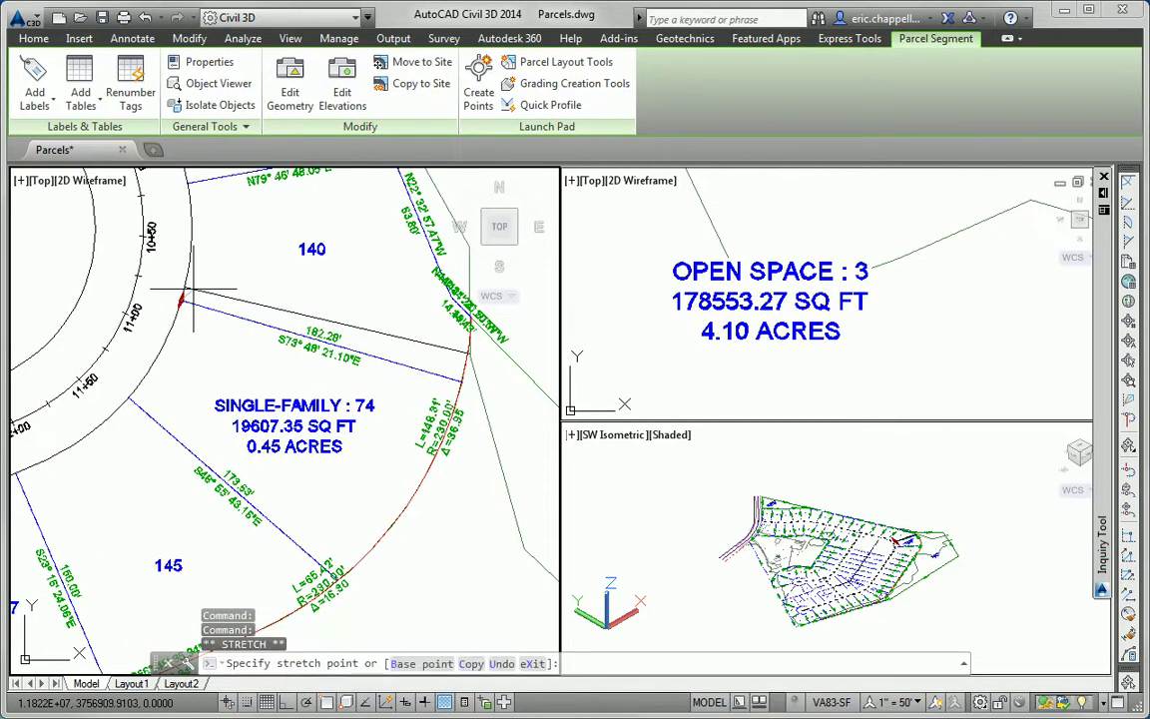
{"action": "left_click", "coordinate": [184, 290]}
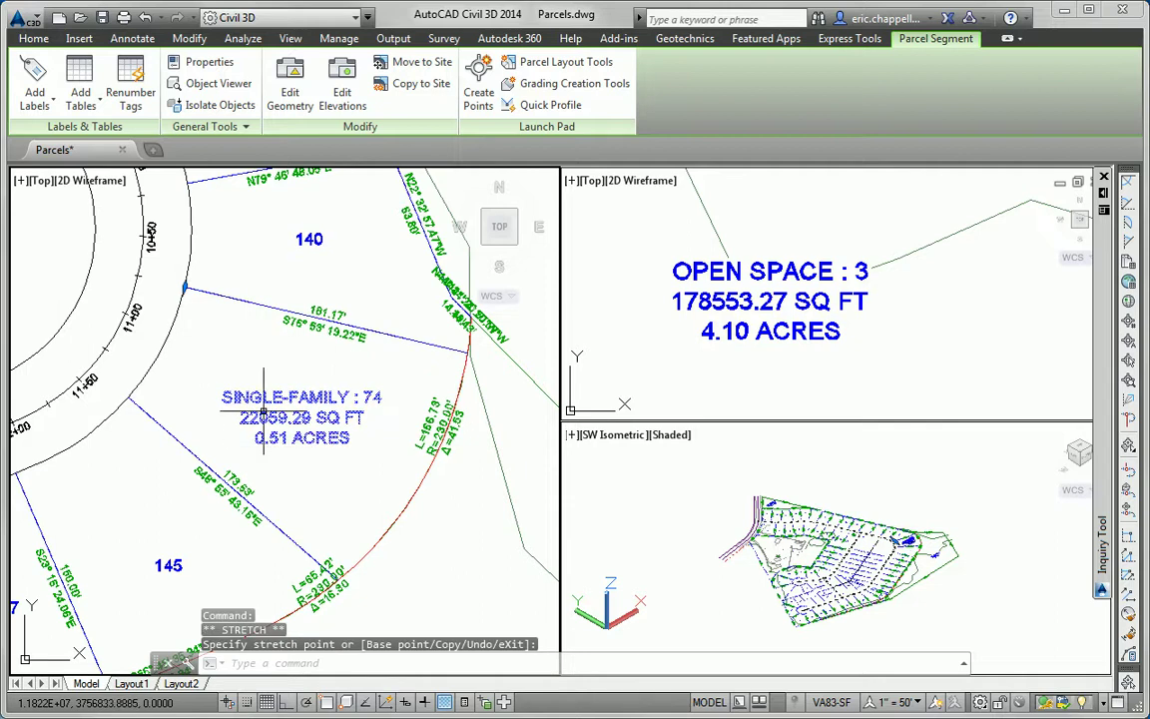
{"action": "left_click", "coordinate": [183, 288]}
{"action": "left_click", "coordinate": [183, 294]}
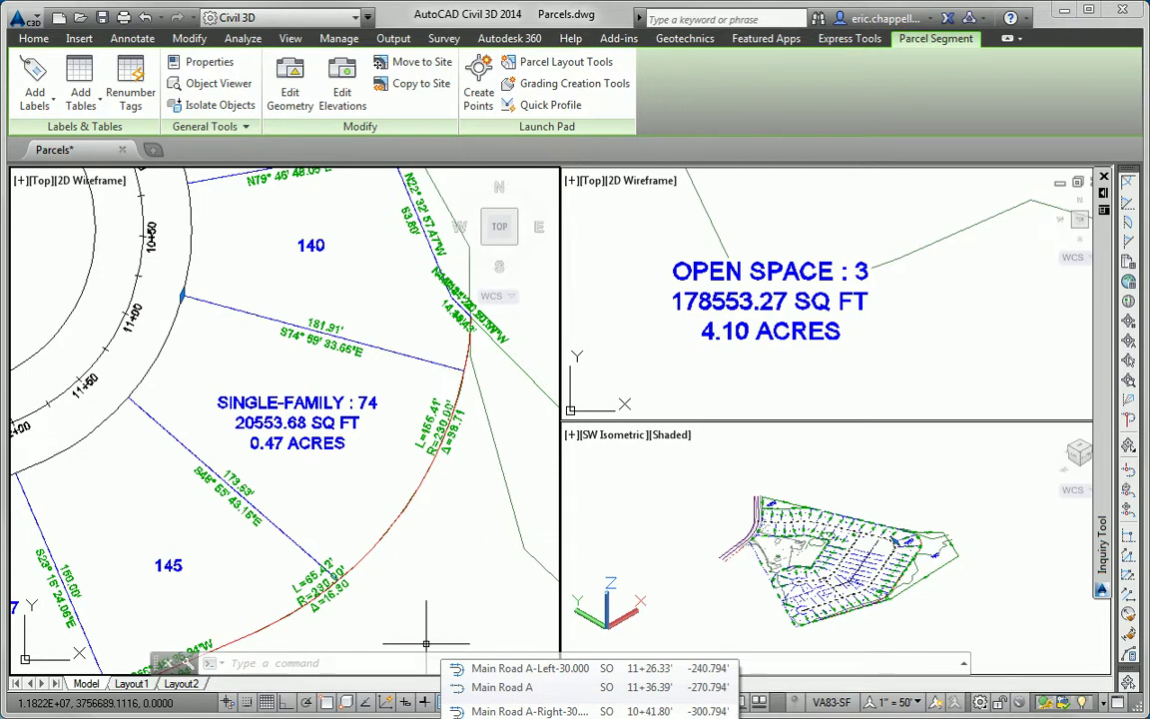
- Expand Data Shortcuts > Surfaces in Prospector and bring up the Existing Ground shortcut's context menu
{"action": "key", "text": "Escape"}
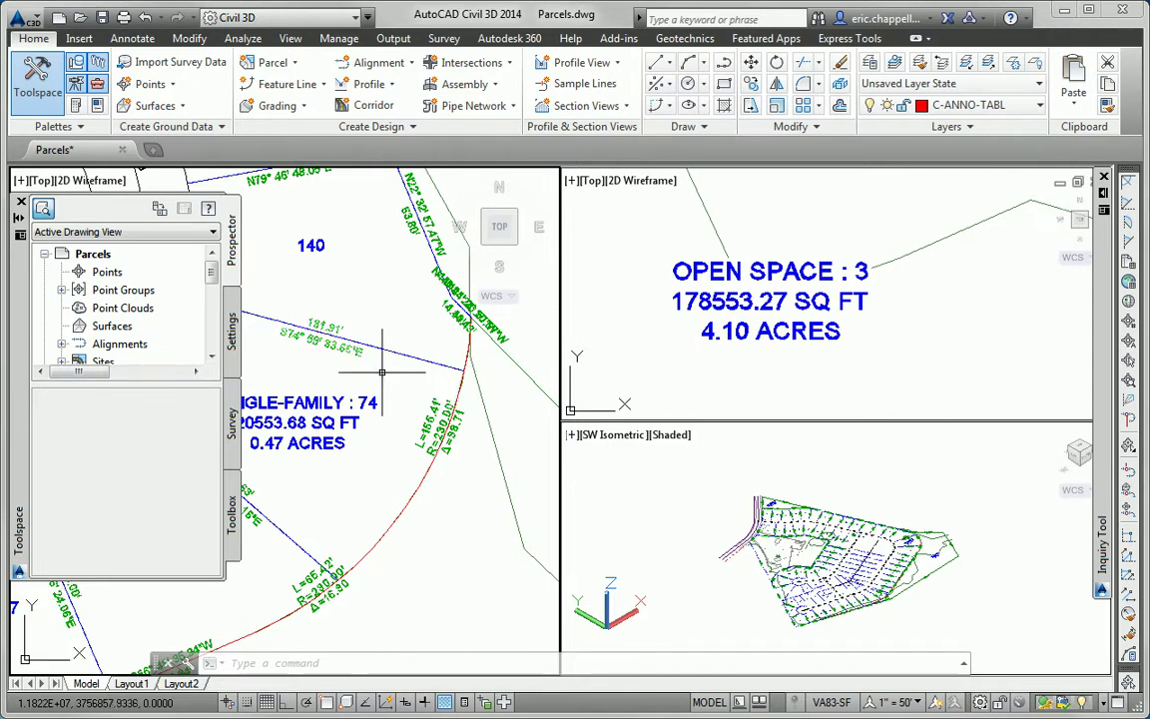
{"action": "left_click_drag", "start_coordinate": [211, 277], "coordinate": [210, 340]}
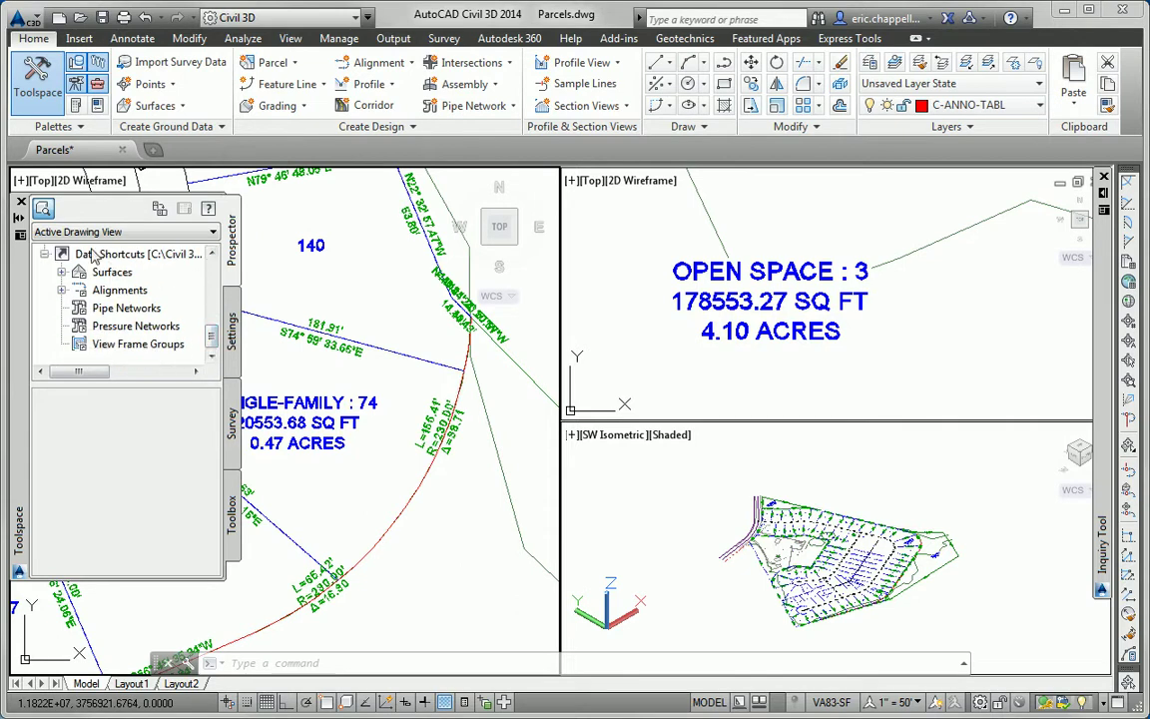
{"action": "left_click", "coordinate": [61, 273]}
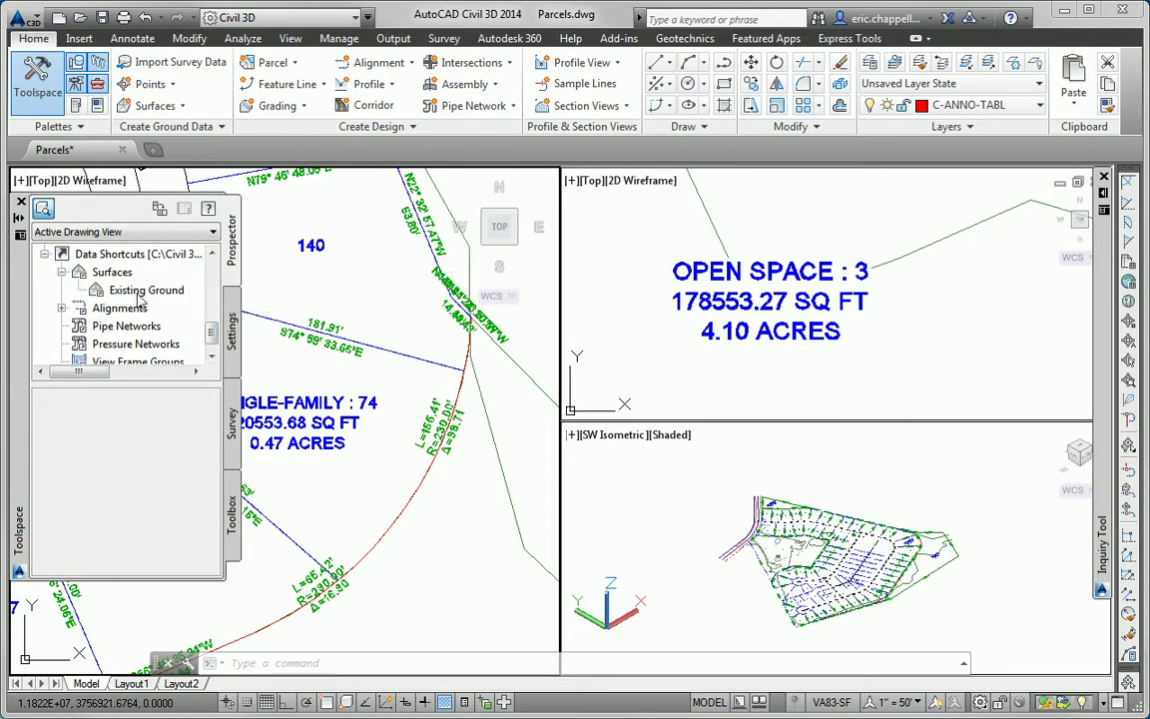
{"action": "left_click", "coordinate": [130, 289]}
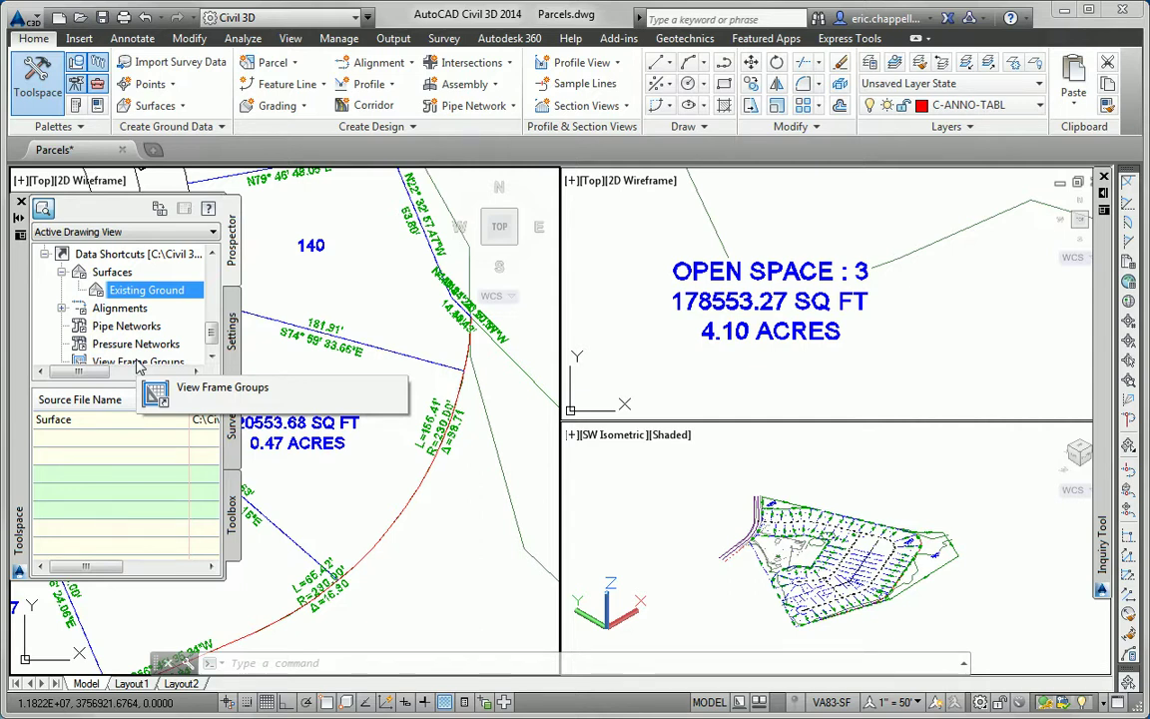
{"action": "right_click", "coordinate": [147, 290]}
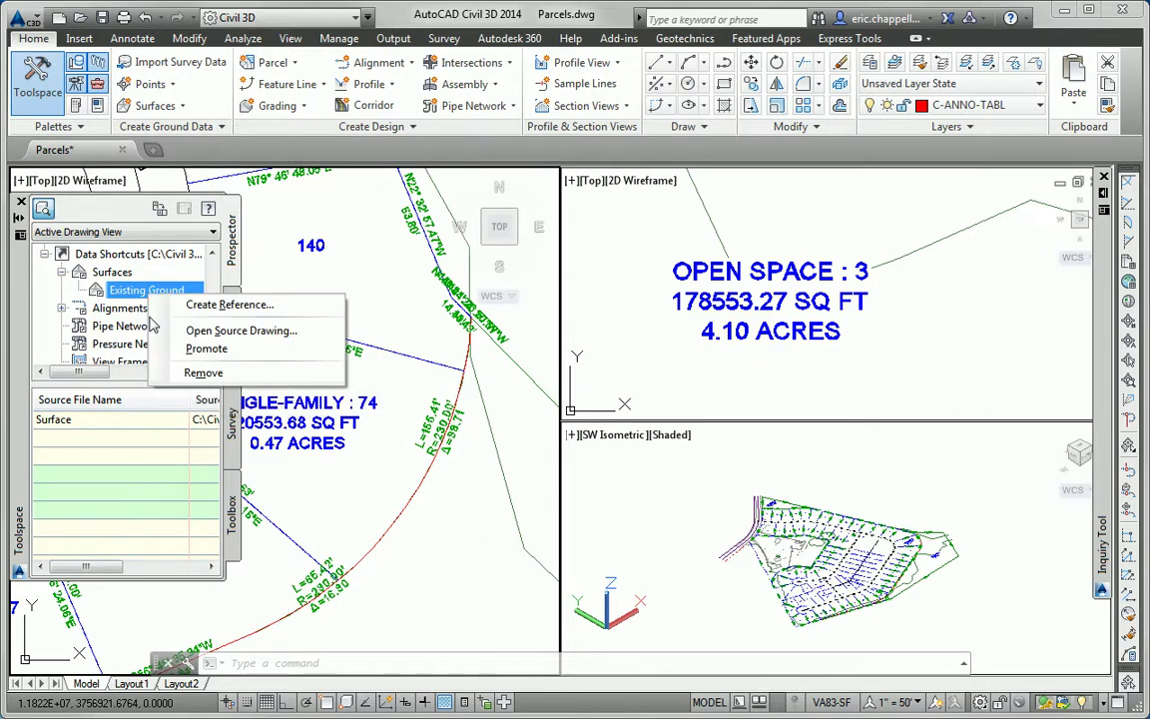
{"action": "left_click", "coordinate": [374, 459]}
{"action": "scroll", "coordinate": [390, 468], "scroll_direction": "down", "scroll_amount": 5}
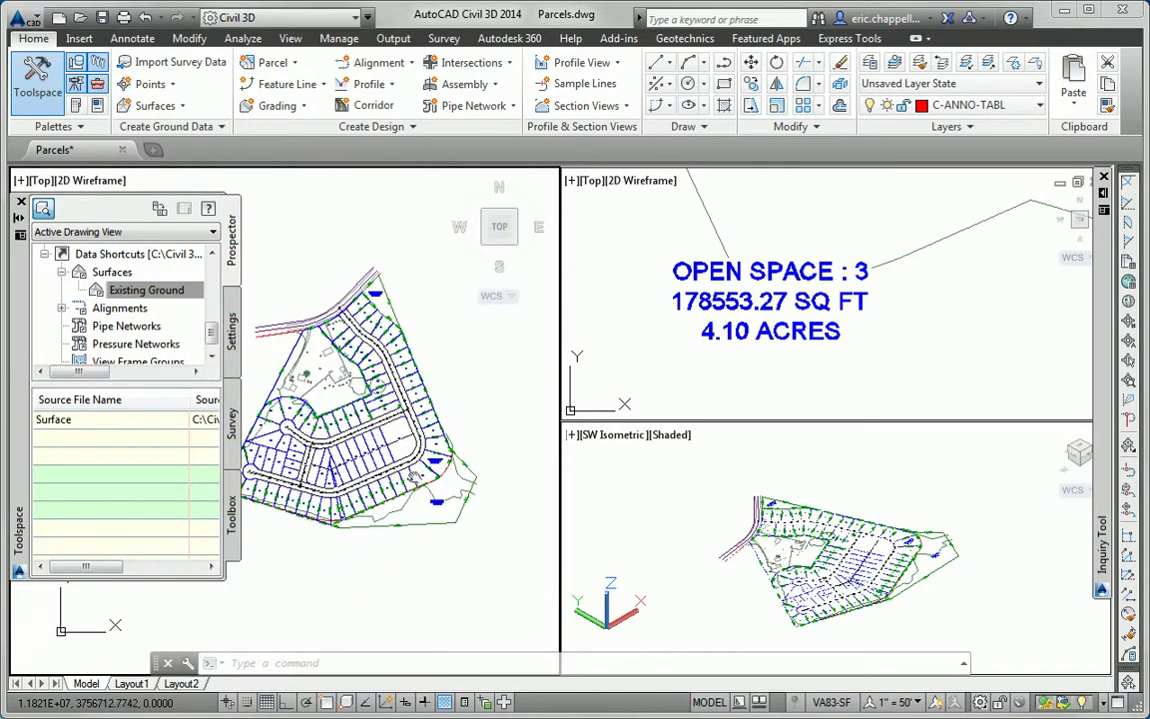
{"action": "scroll", "coordinate": [414, 486], "scroll_direction": "up", "scroll_amount": 3}
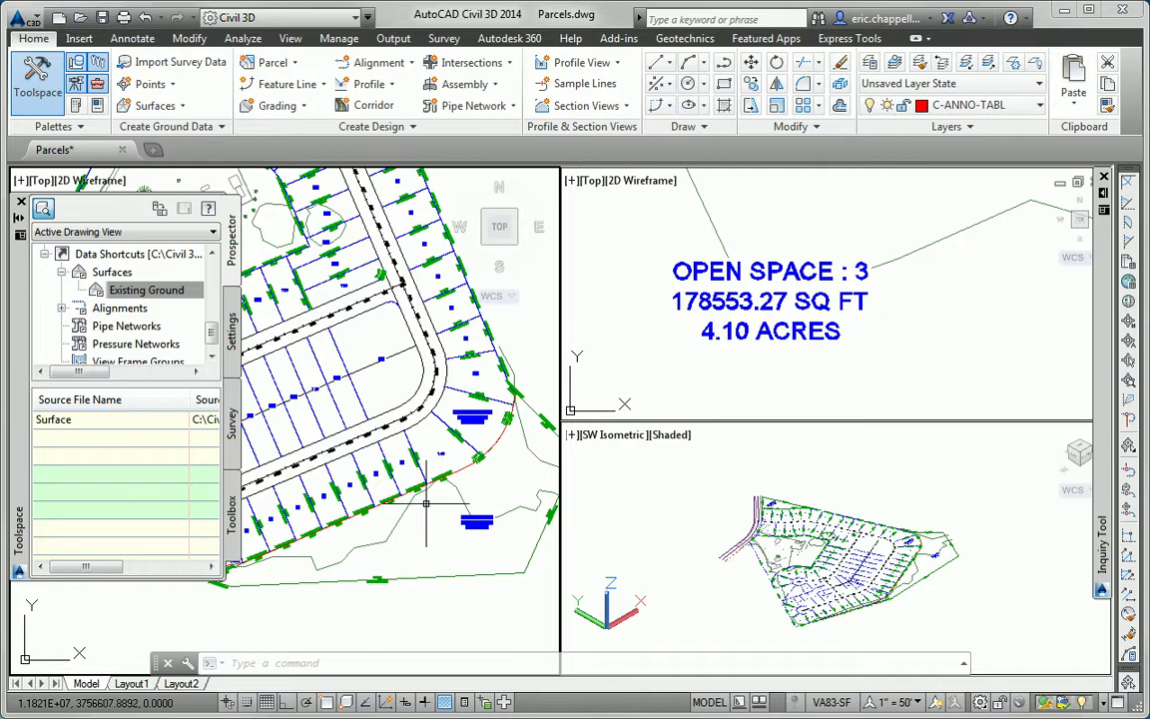
{"action": "left_click", "coordinate": [155, 289]}
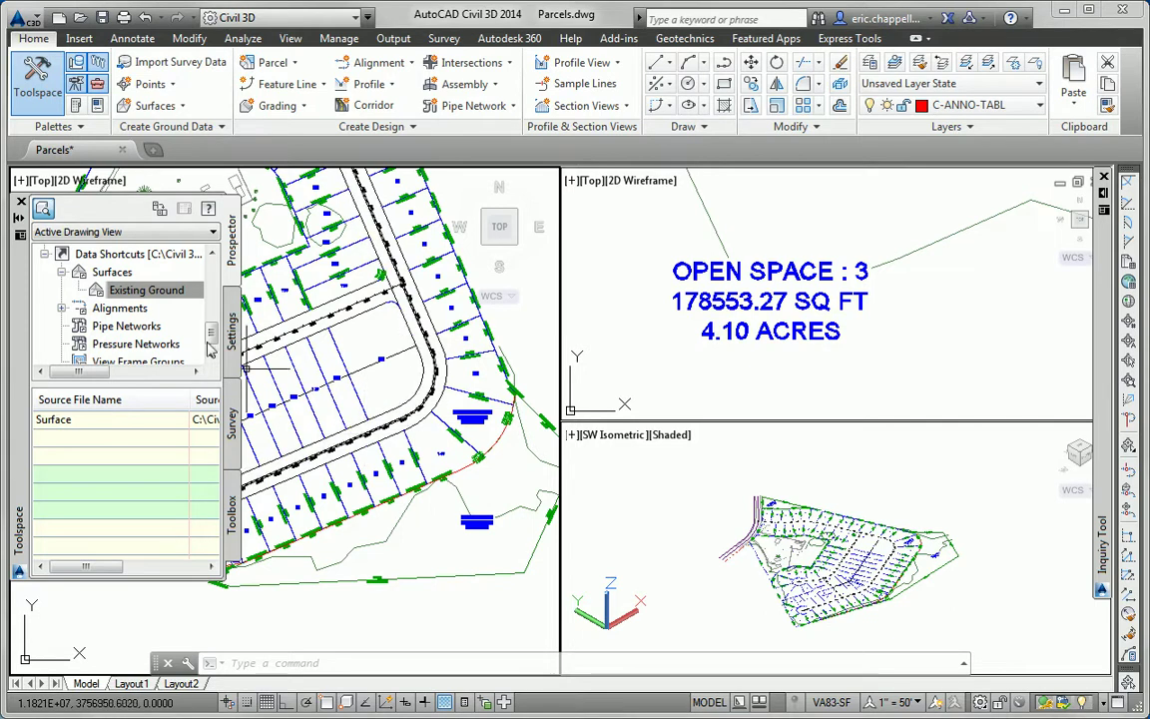
{"action": "right_click", "coordinate": [150, 291]}
- Create a reference to Existing Ground using the Contours 1' and 5' (Background) style
{"action": "left_click", "coordinate": [225, 304]}
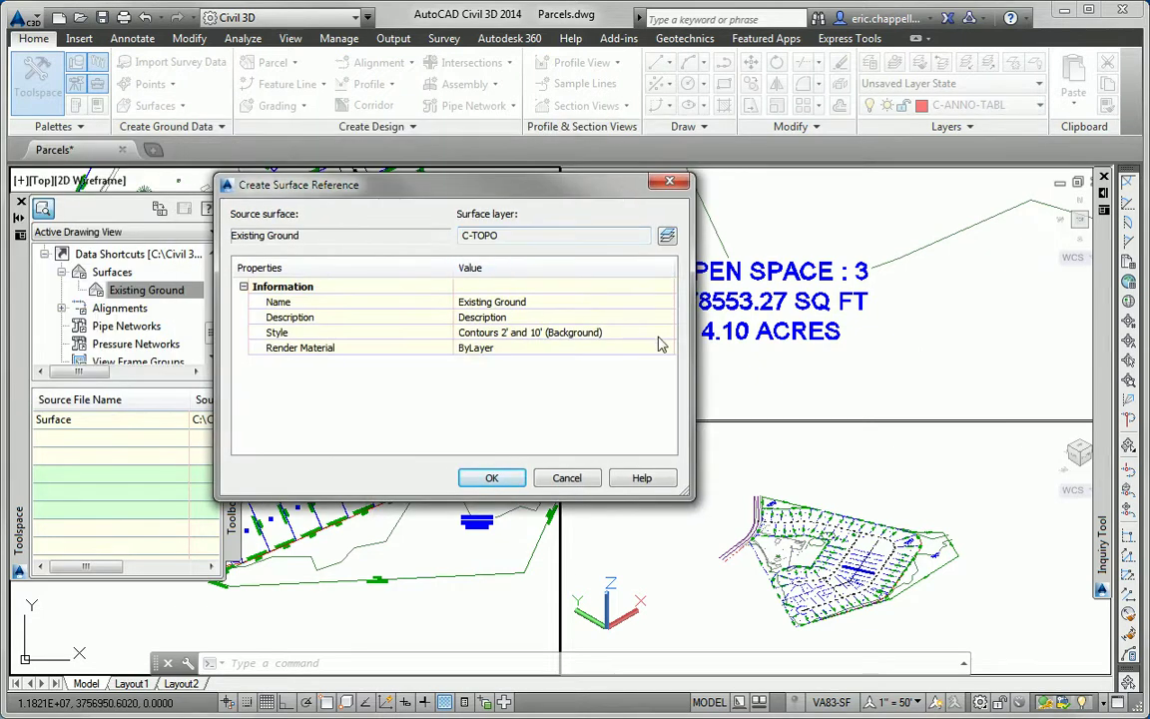
{"action": "left_click", "coordinate": [667, 334]}
{"action": "left_click", "coordinate": [473, 215]}
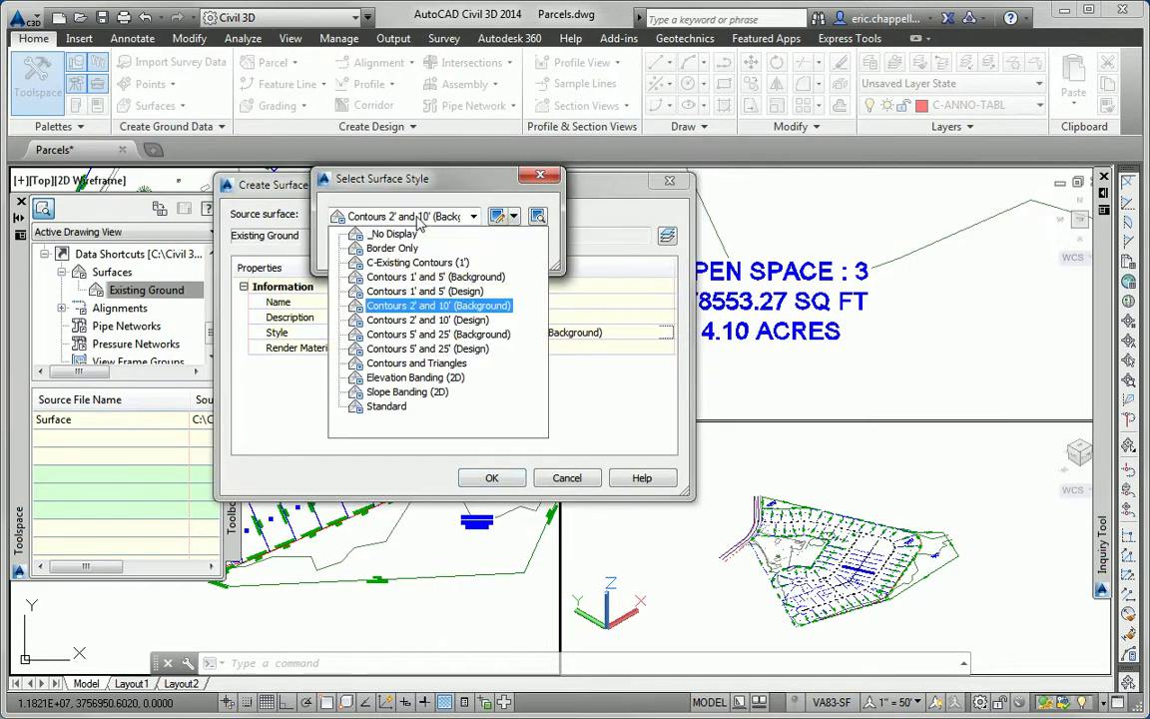
{"action": "left_click", "coordinate": [435, 277]}
{"action": "left_click", "coordinate": [369, 249]}
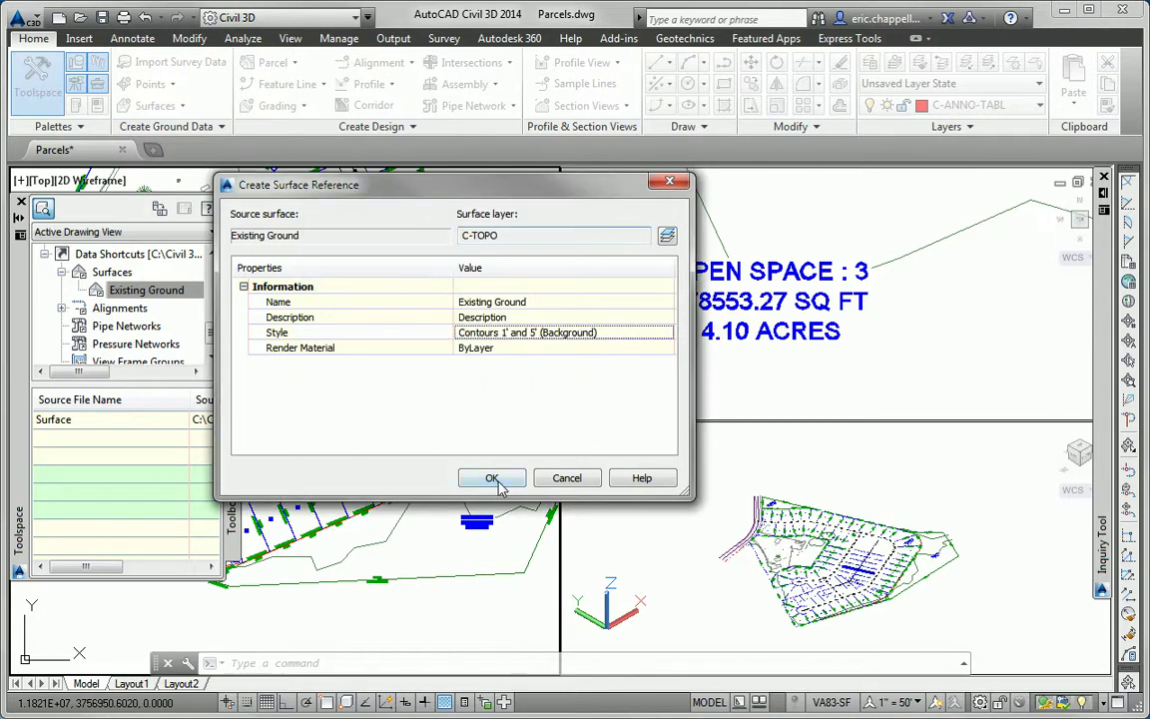
{"action": "left_click", "coordinate": [497, 482]}
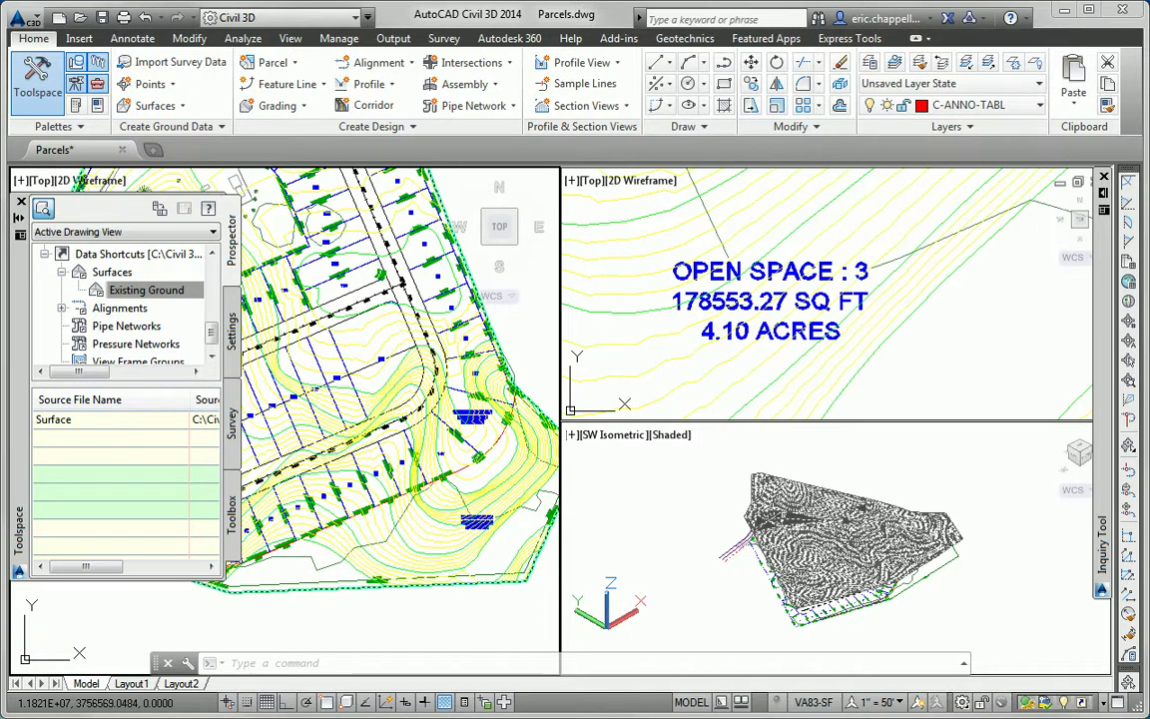
{"action": "scroll", "coordinate": [416, 515], "scroll_direction": "down", "scroll_amount": 5}
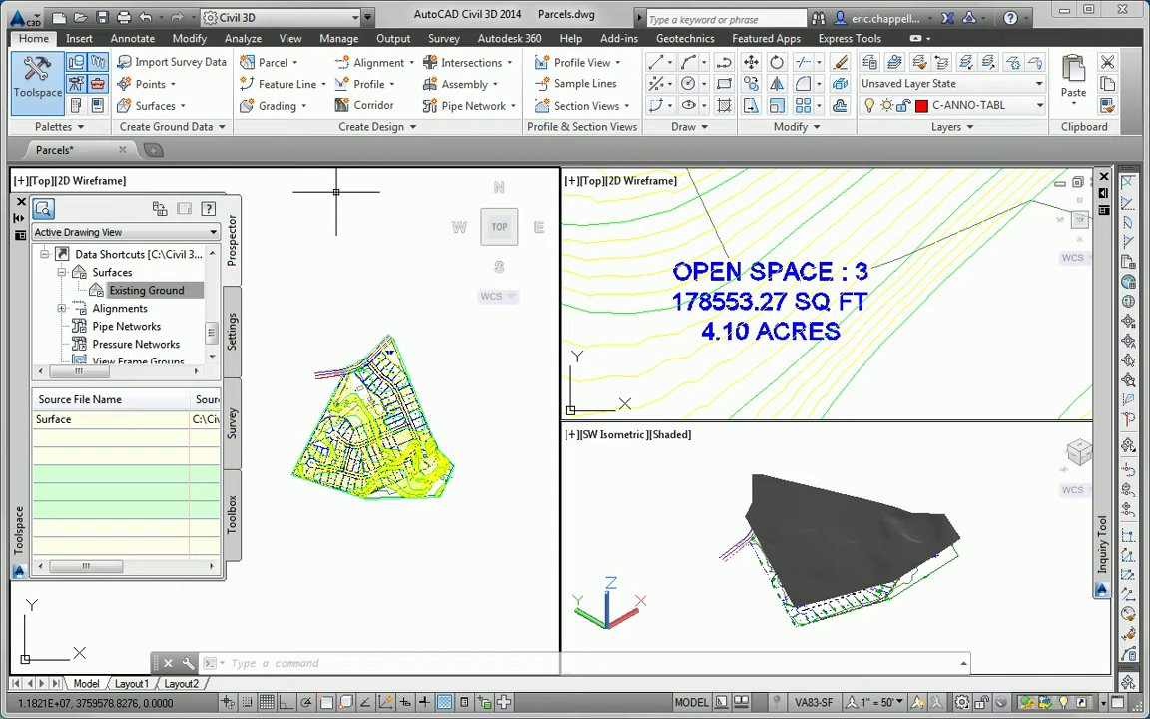
- Create a surface profile from Existing Ground along the Main Road A alignment
{"action": "left_click", "coordinate": [369, 84]}
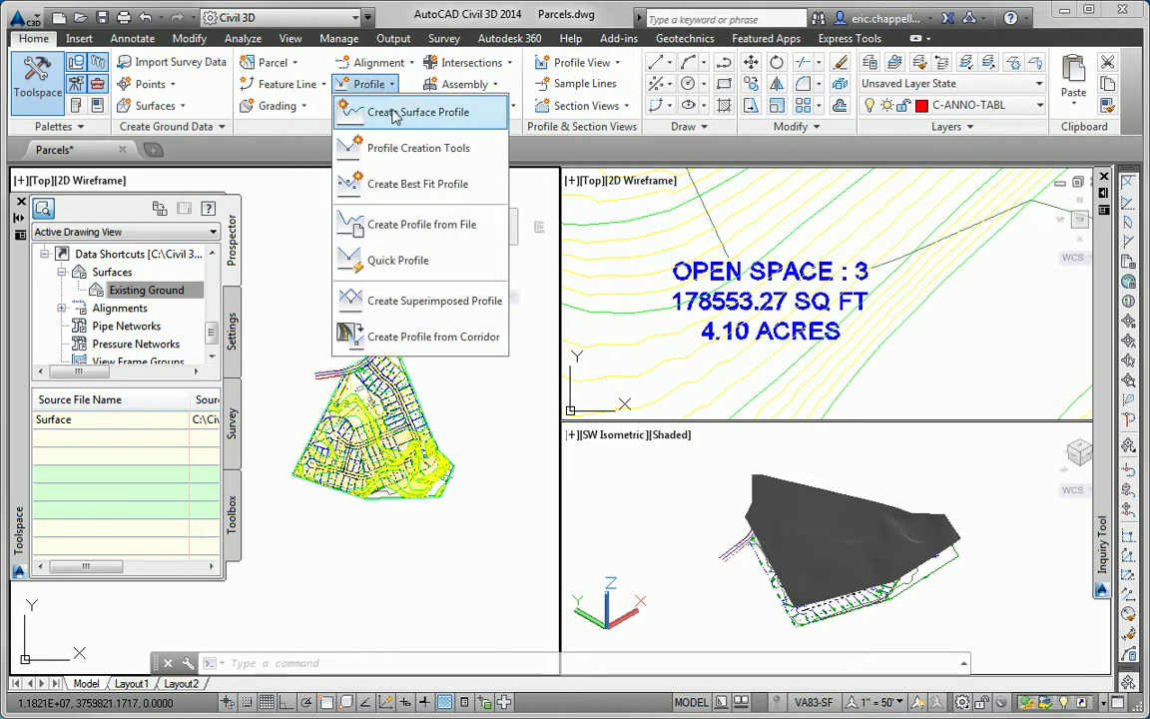
{"action": "left_click", "coordinate": [396, 113]}
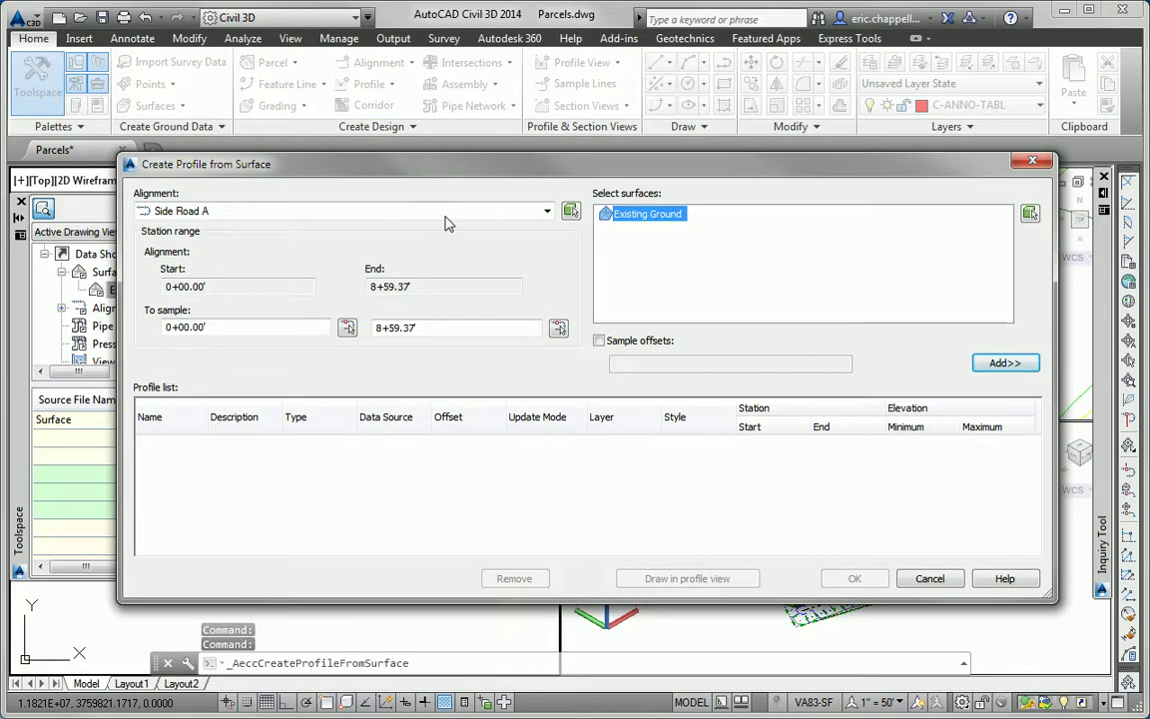
{"action": "left_click", "coordinate": [447, 218]}
{"action": "left_click", "coordinate": [252, 228]}
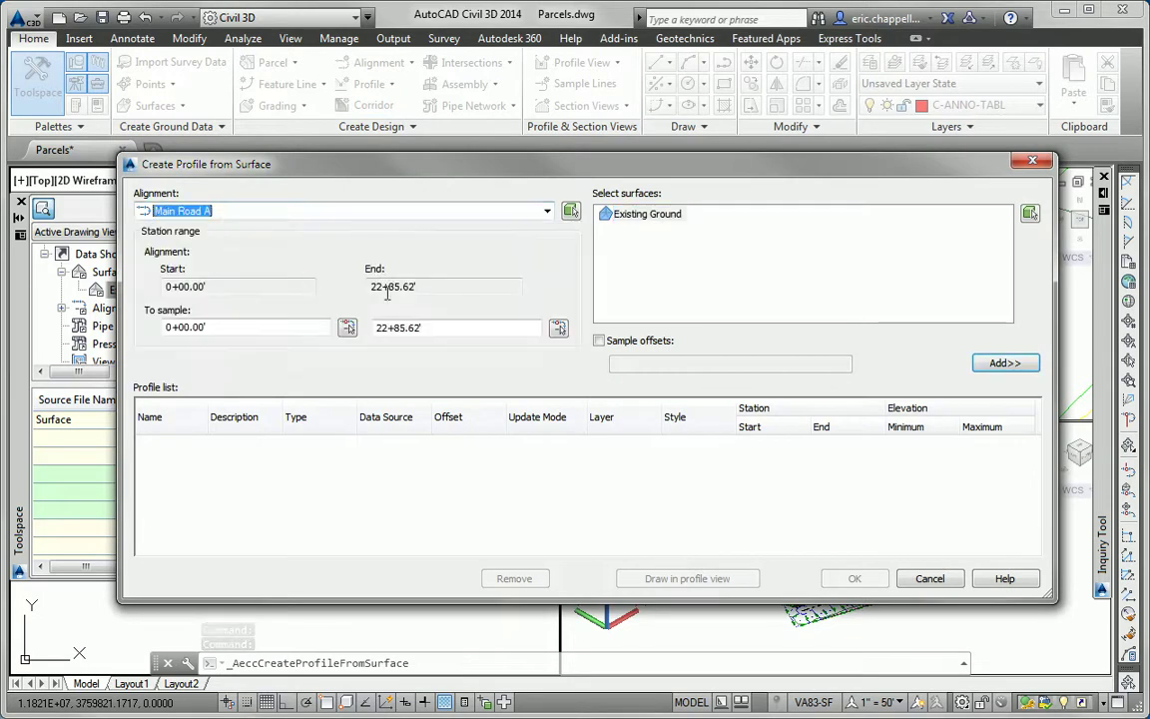
{"action": "left_click", "coordinate": [1005, 363]}
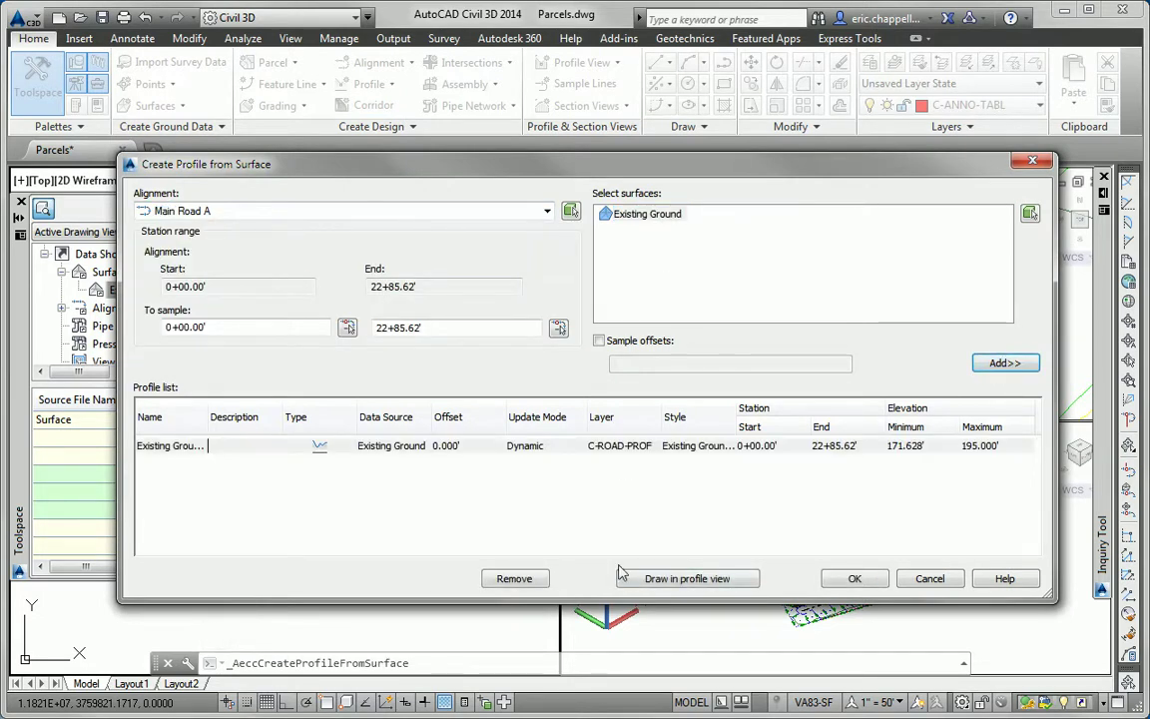
{"action": "left_click", "coordinate": [639, 579]}
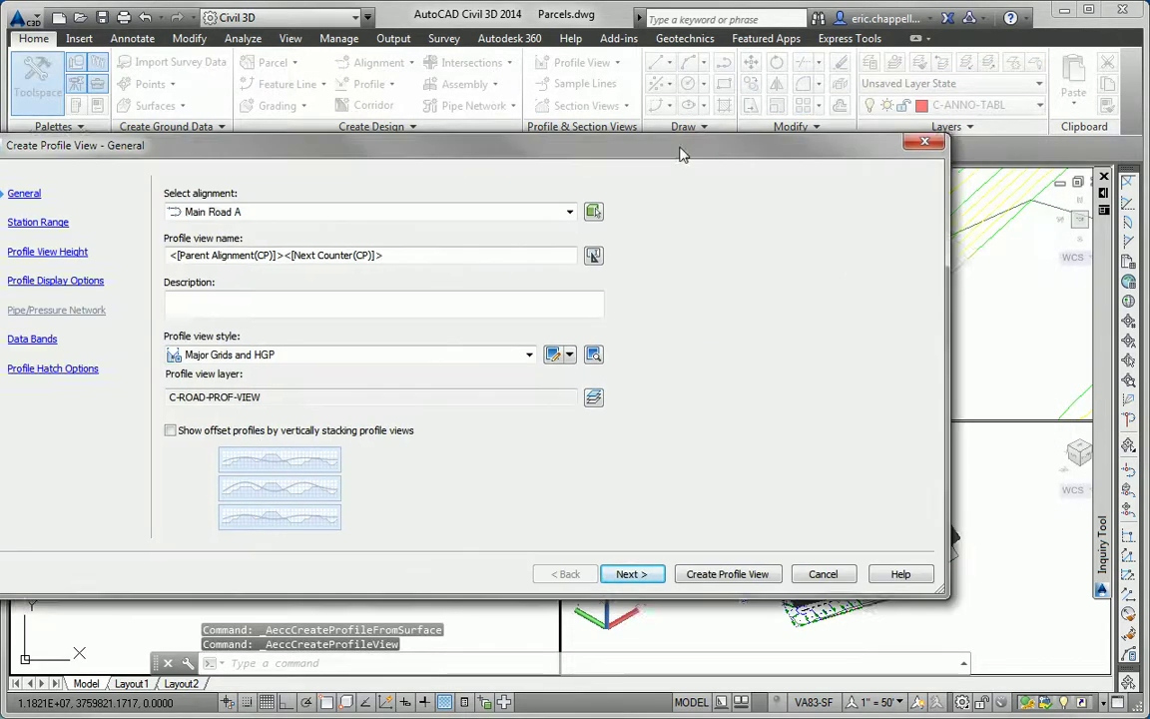
- Create a profile view with default settings and place its origin in open space beside the site
{"action": "left_click", "coordinate": [815, 556]}
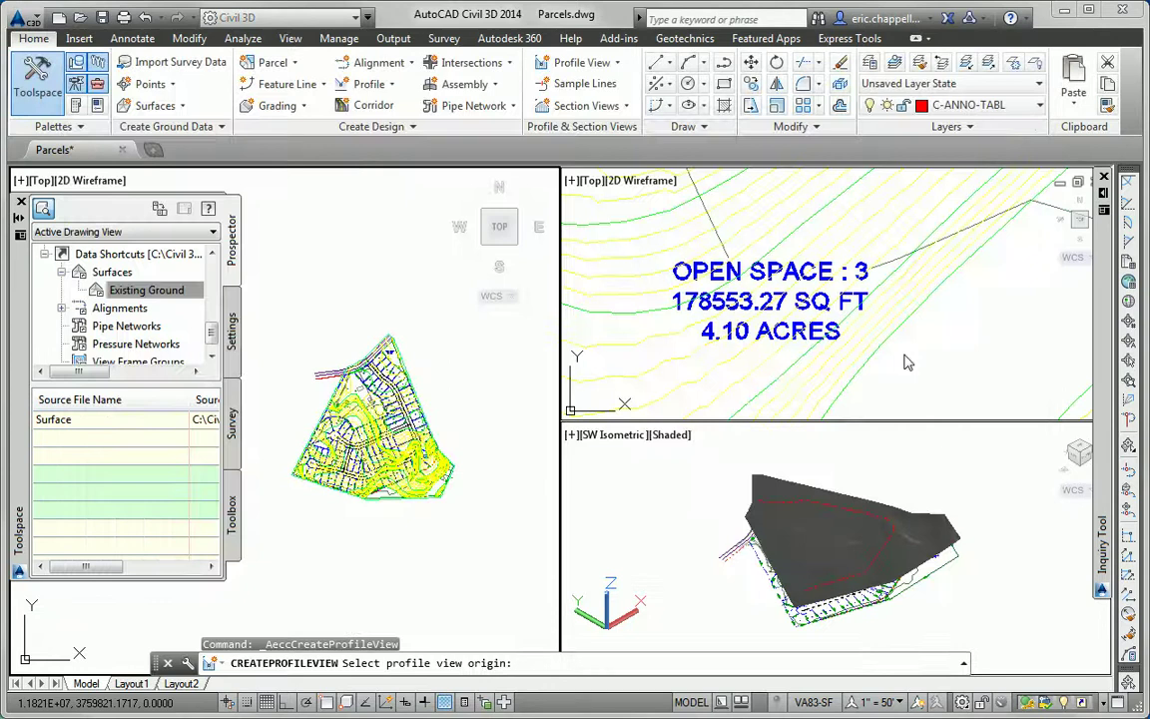
{"action": "scroll", "coordinate": [882, 319], "scroll_direction": "down", "scroll_amount": 5}
{"action": "middle_click_drag", "start_coordinate": [879, 284], "coordinate": [786, 312]}
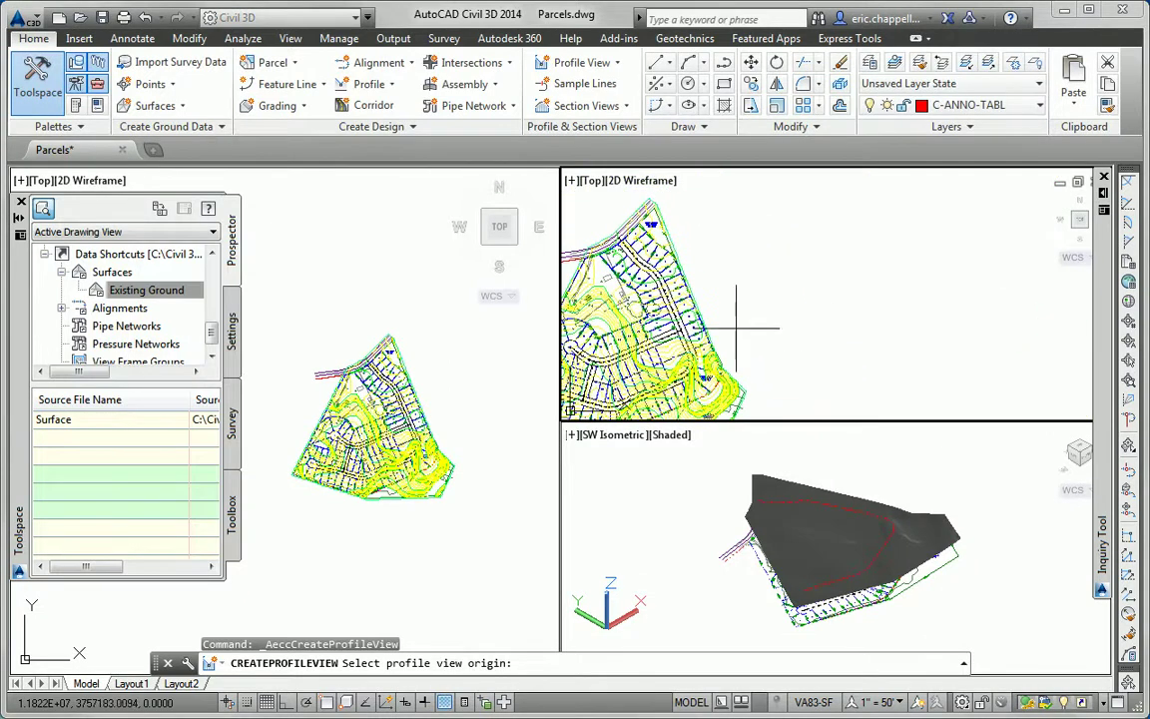
{"action": "left_click", "coordinate": [737, 330]}
{"action": "middle_click_drag", "start_coordinate": [865, 324], "coordinate": [756, 332]}
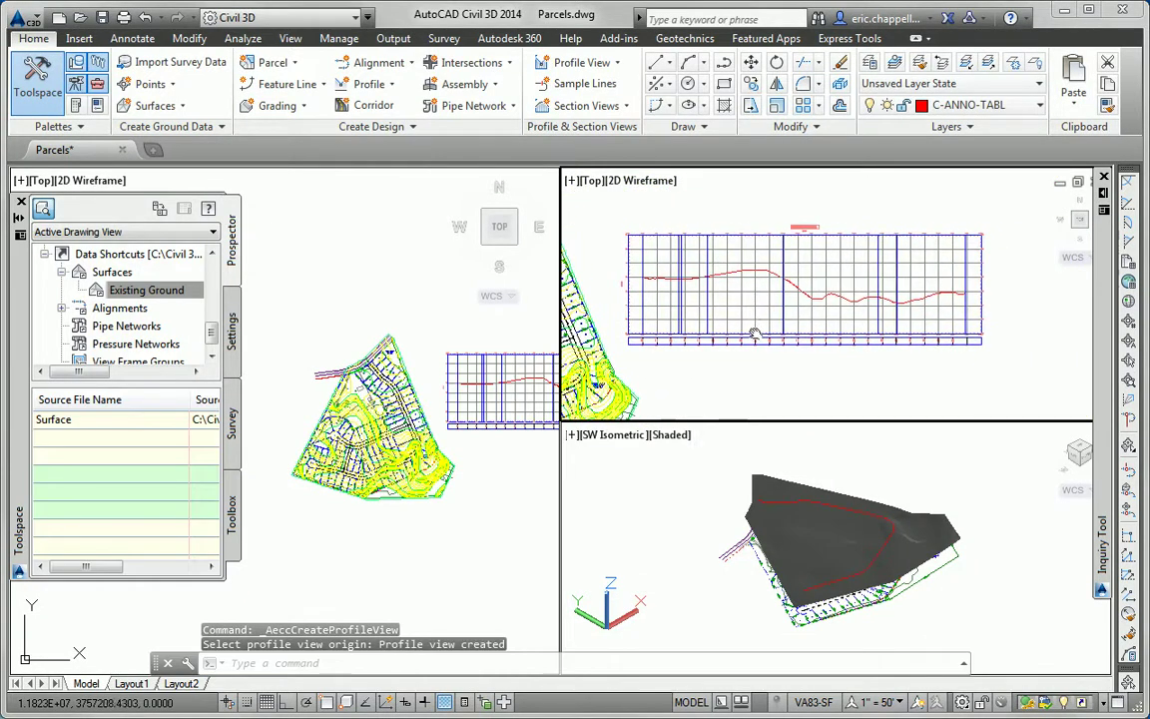
- Activate the site plan viewport, then make the profile view viewport active
{"action": "left_click", "coordinate": [461, 493]}
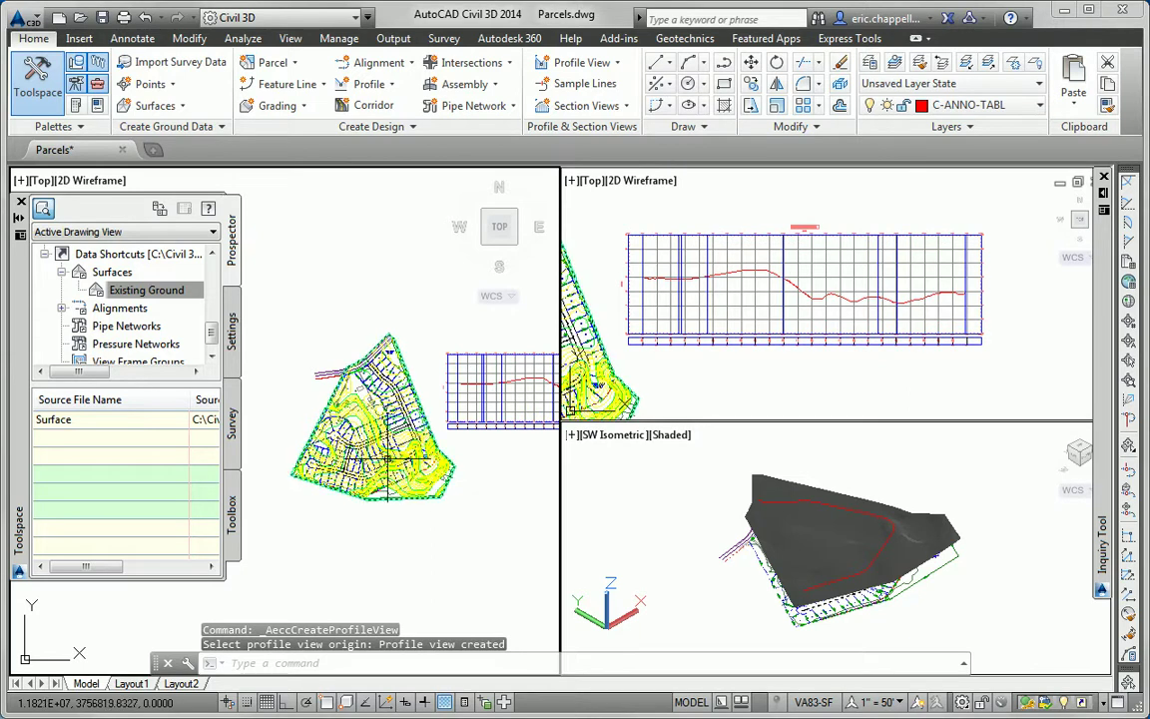
{"action": "mouse_move", "coordinate": [445, 476]}
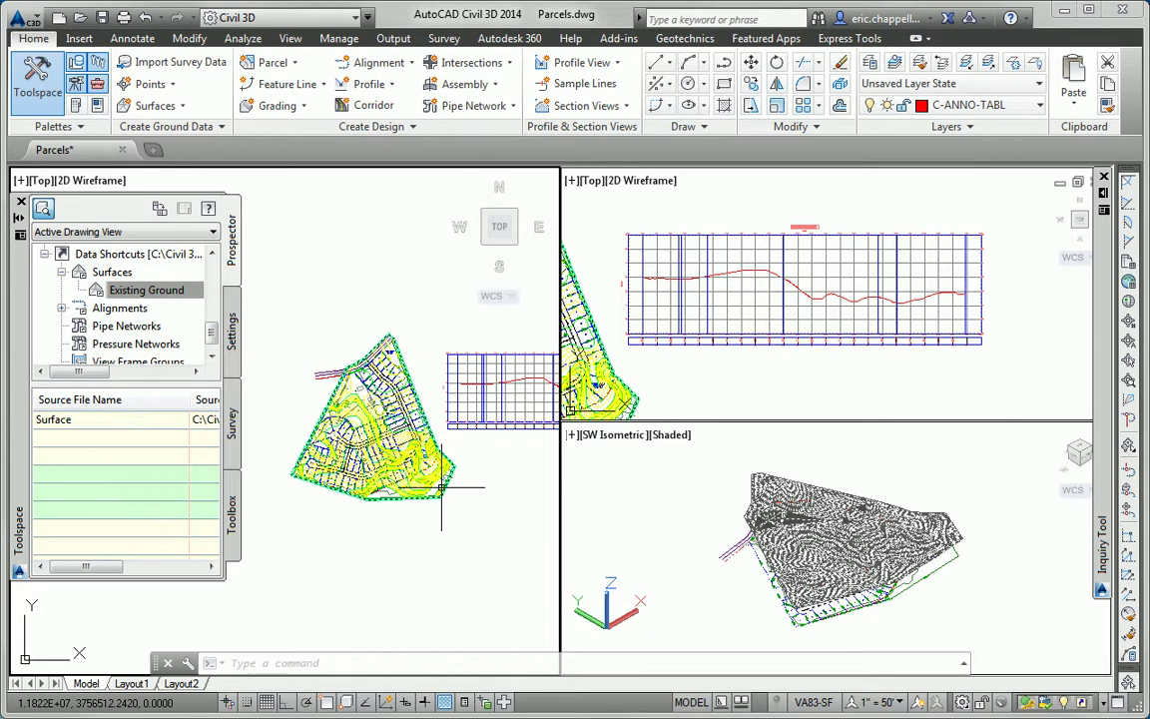
{"action": "left_click", "coordinate": [758, 405]}
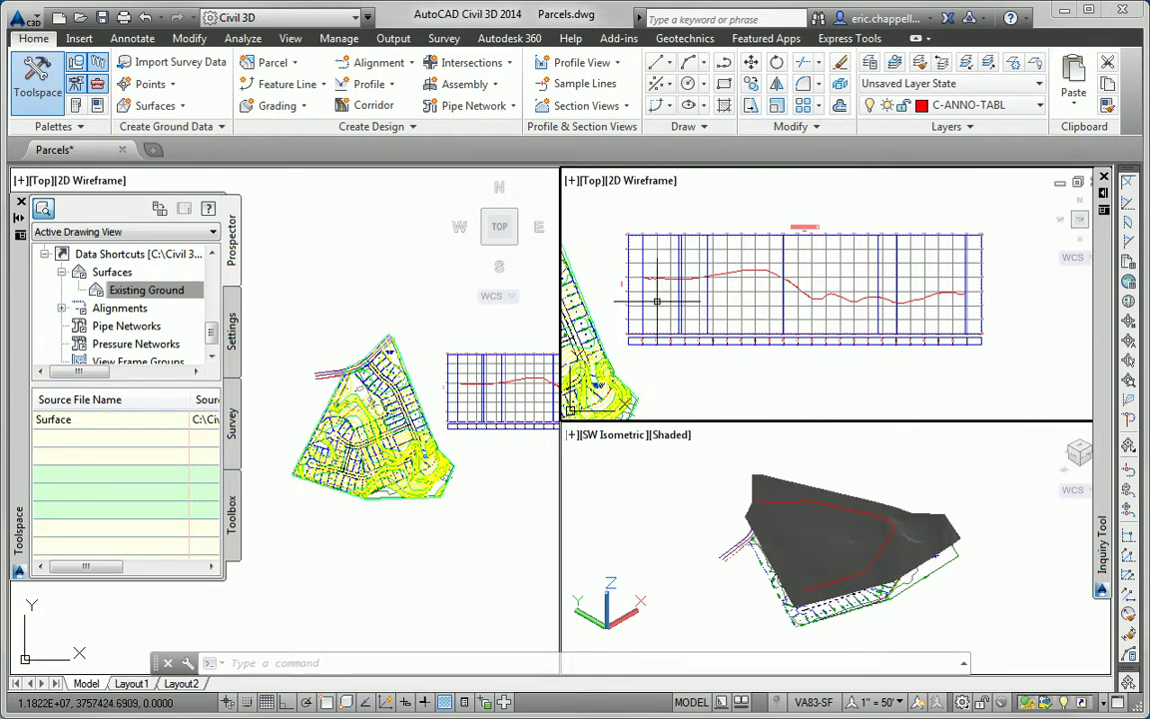